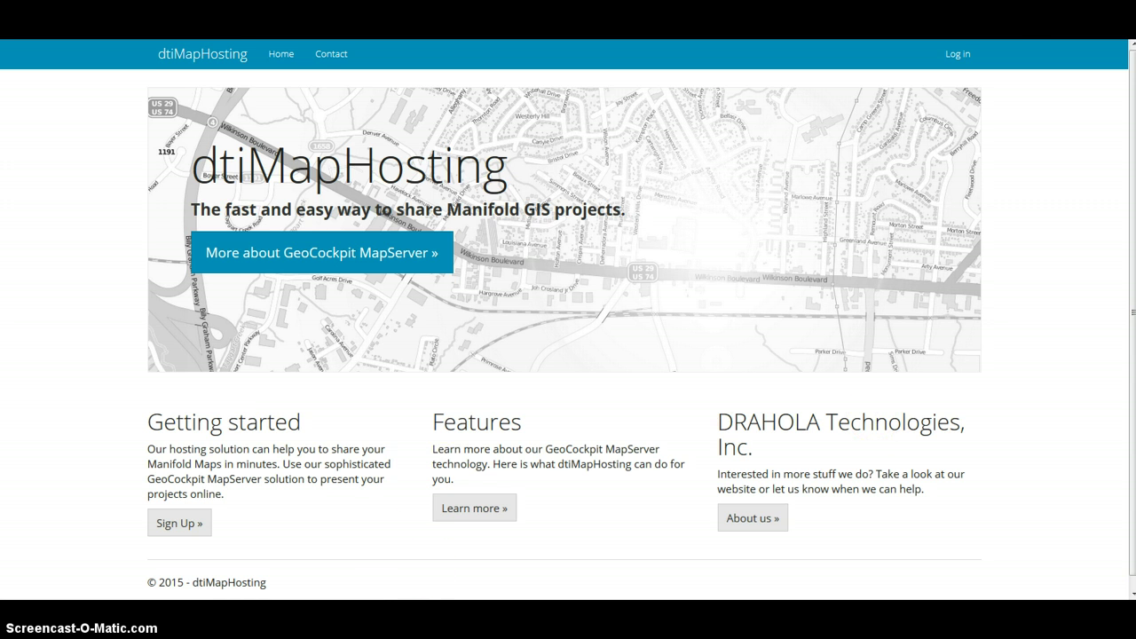
- Switch to Manifold System showing the States_Thematic US states map
left_click(405, 621)
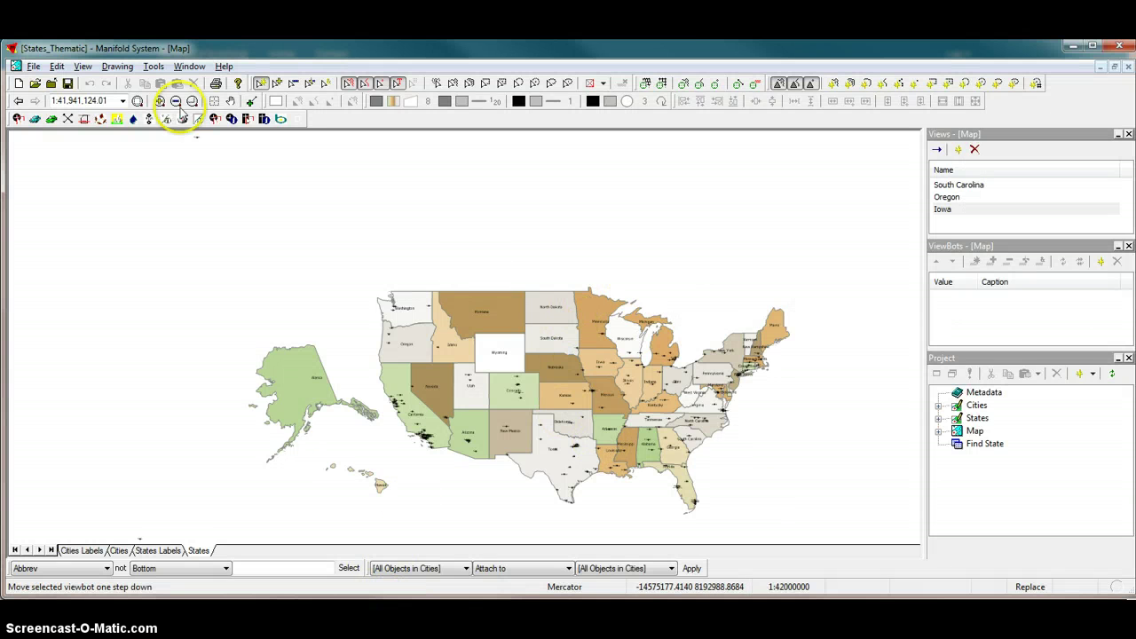
- Select the Pan tool, expand Map in the Project pane and select the Find State query
left_click(230, 101)
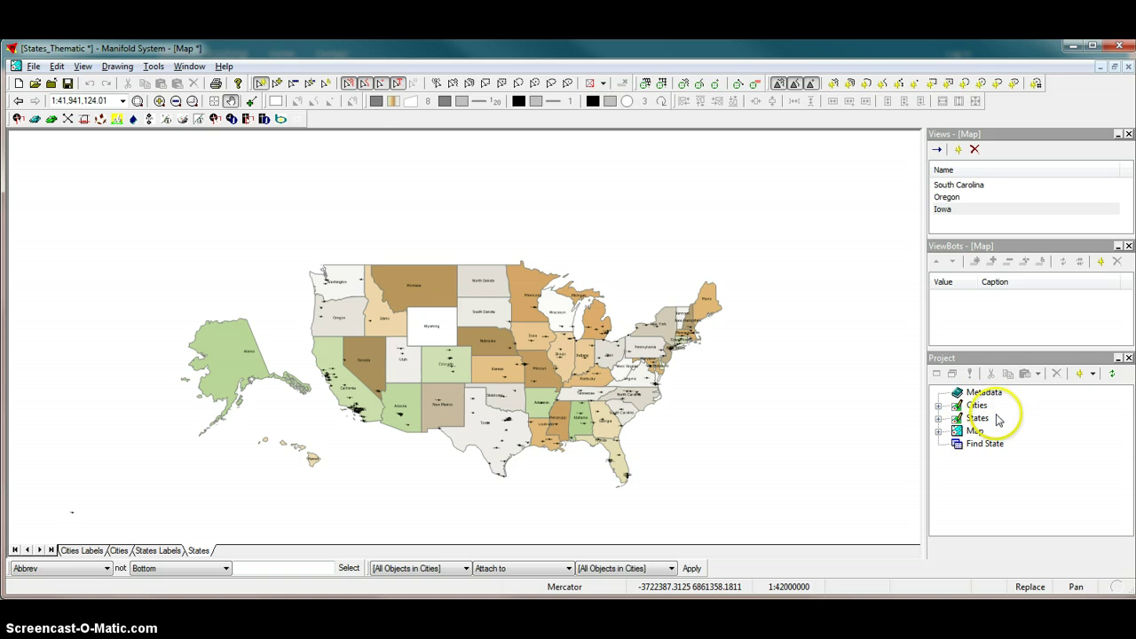
left_click(938, 431)
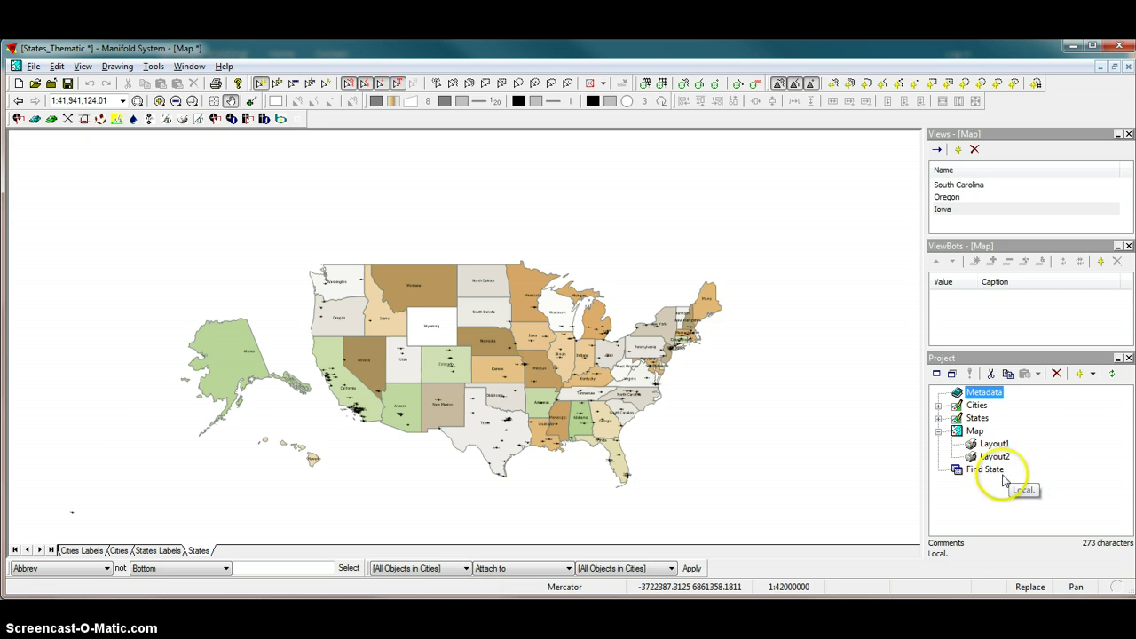
left_click(985, 472)
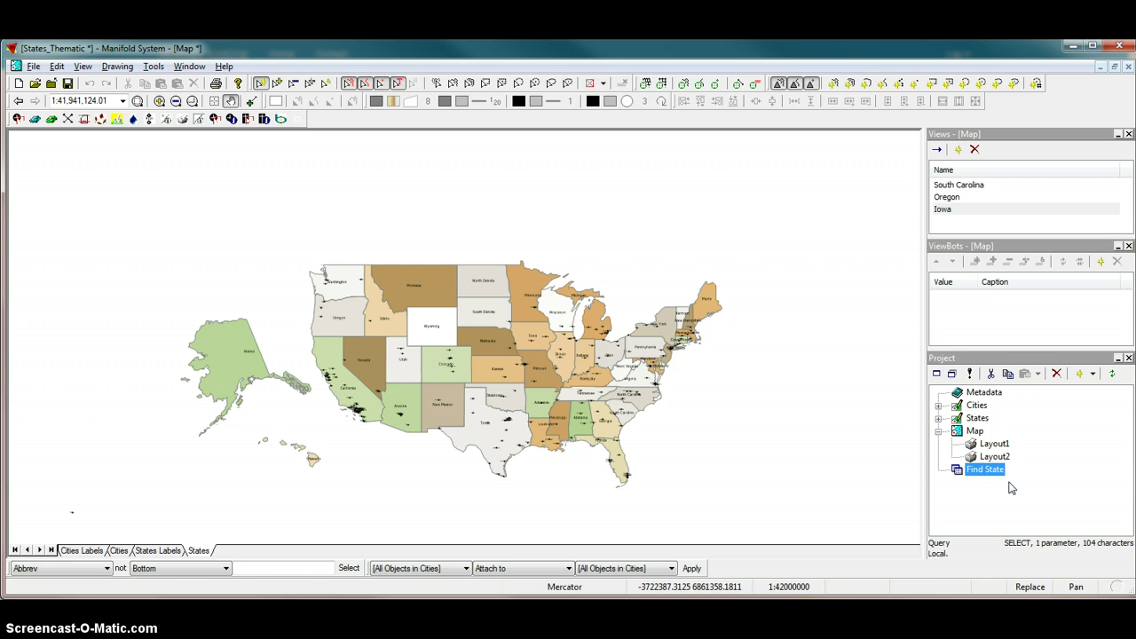
- Apply the South Carolina and Oregon saved views, then zoom back to the full US extent
left_click(952, 188)
left_click(939, 150)
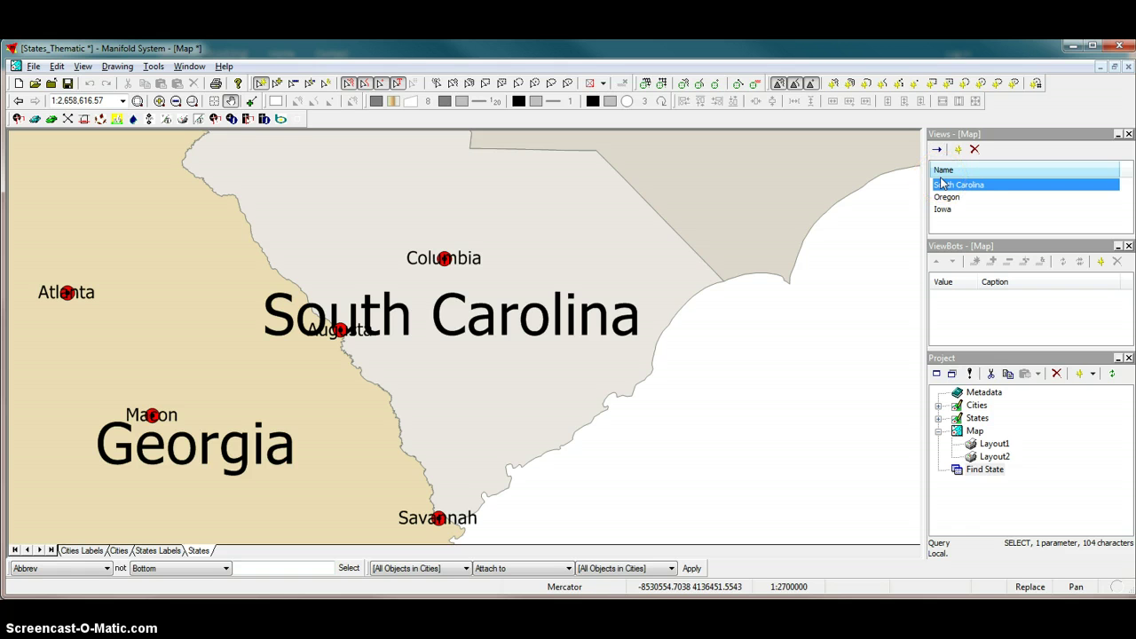
left_click(946, 197)
left_click(938, 151)
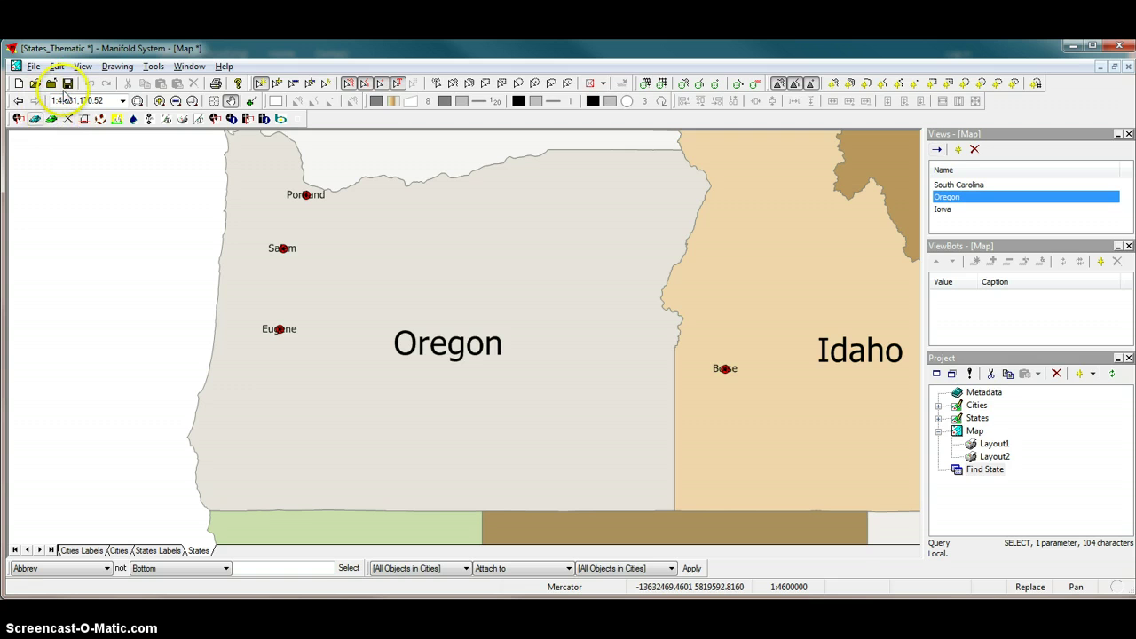
left_click(137, 100)
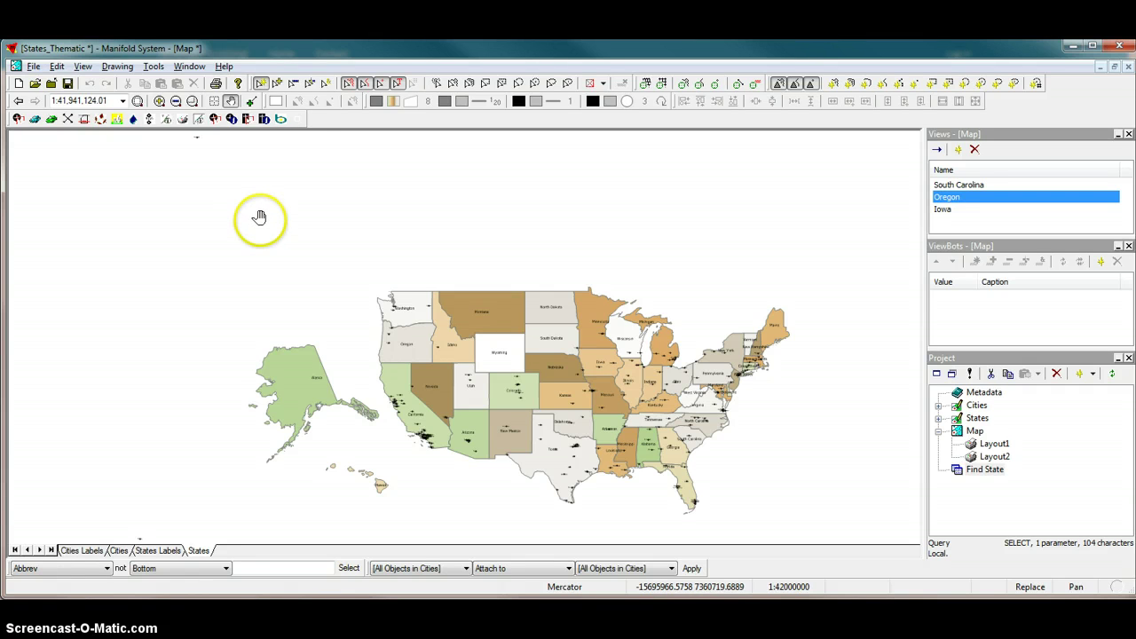
left_click(32, 67)
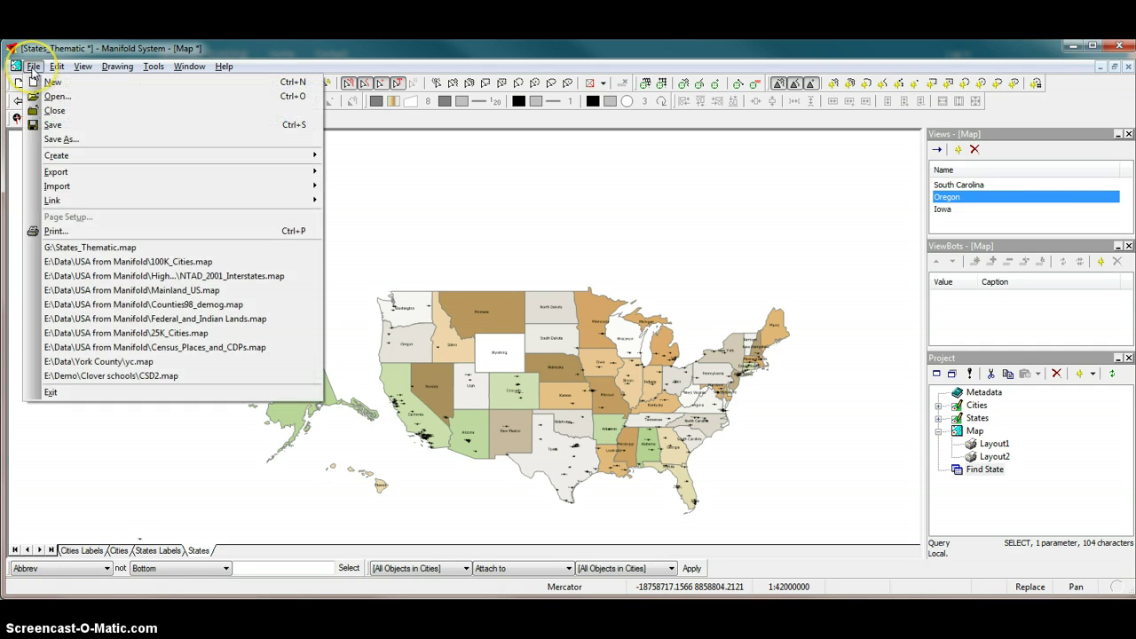
- Save the project as States_Thematic.map, replacing the existing file
left_click(57, 140)
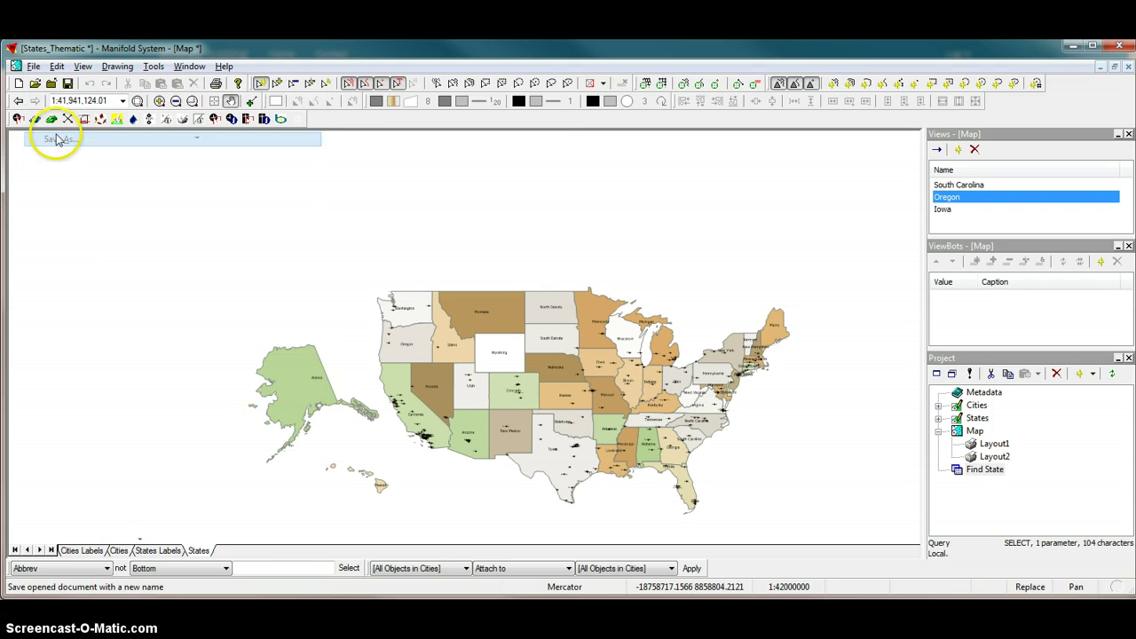
left_click(167, 202)
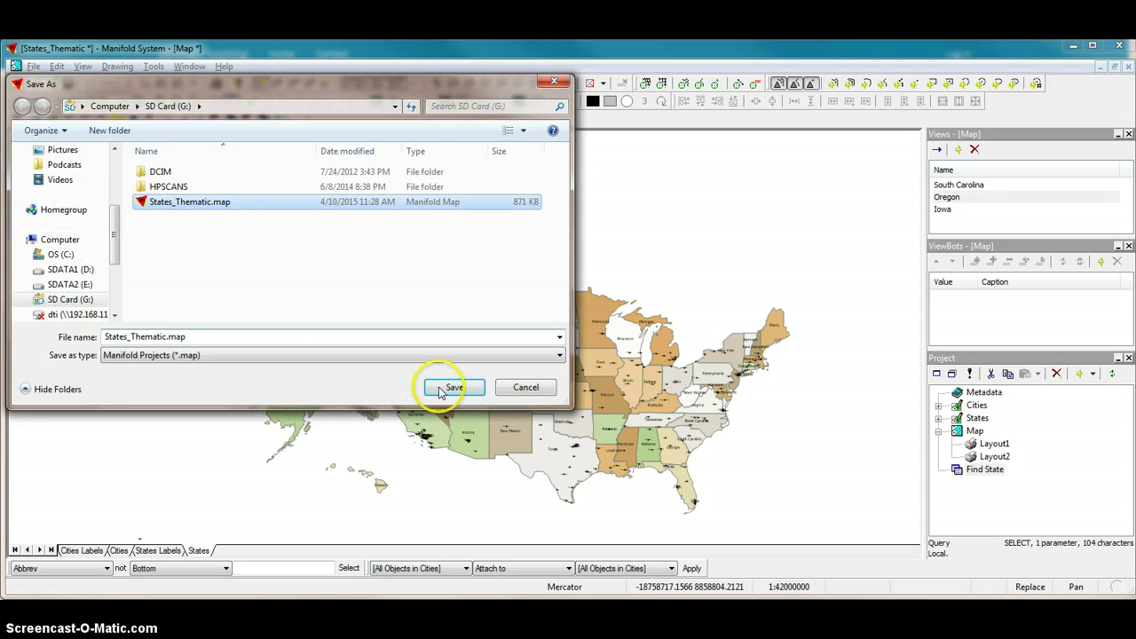
left_click(450, 388)
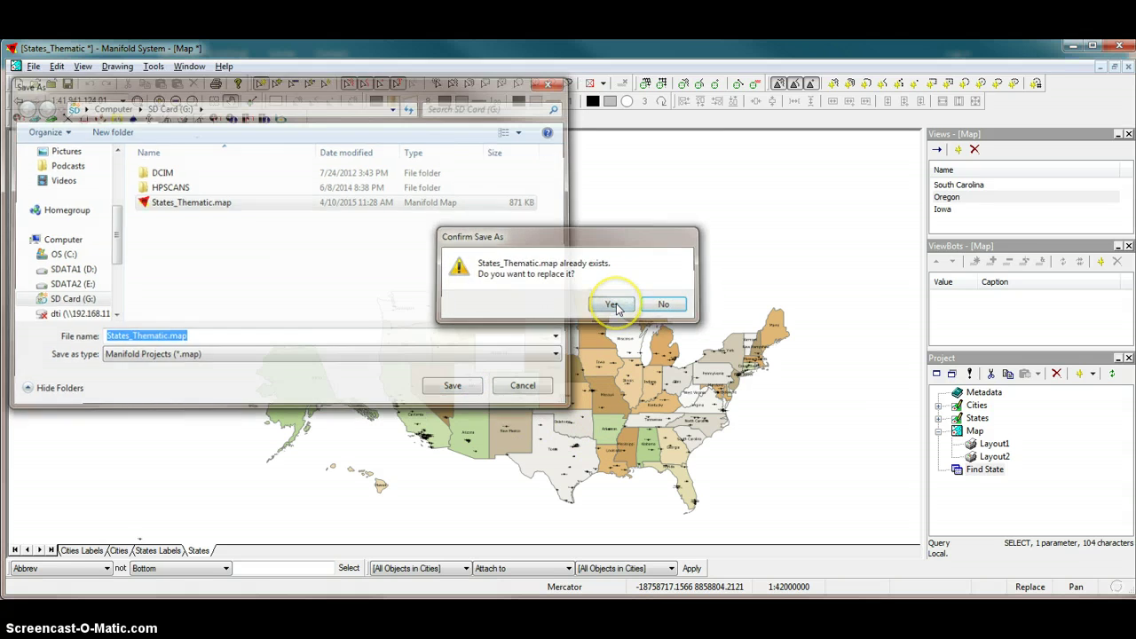
left_click(612, 305)
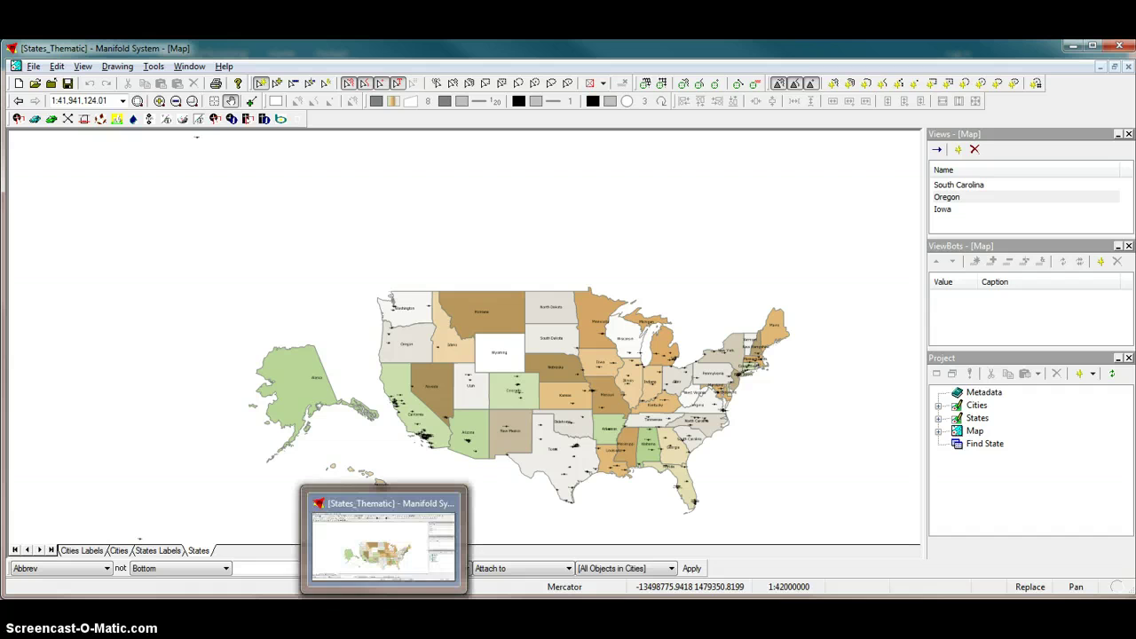
- Log in to dtiMapHosting in the browser with the GeoCockpit account e-mail and password
key("alt+Tab")
key("alt+Tab")
key("alt+Tab")
key("alt+Tab")
key("alt+Tab")
key("alt+Tab")
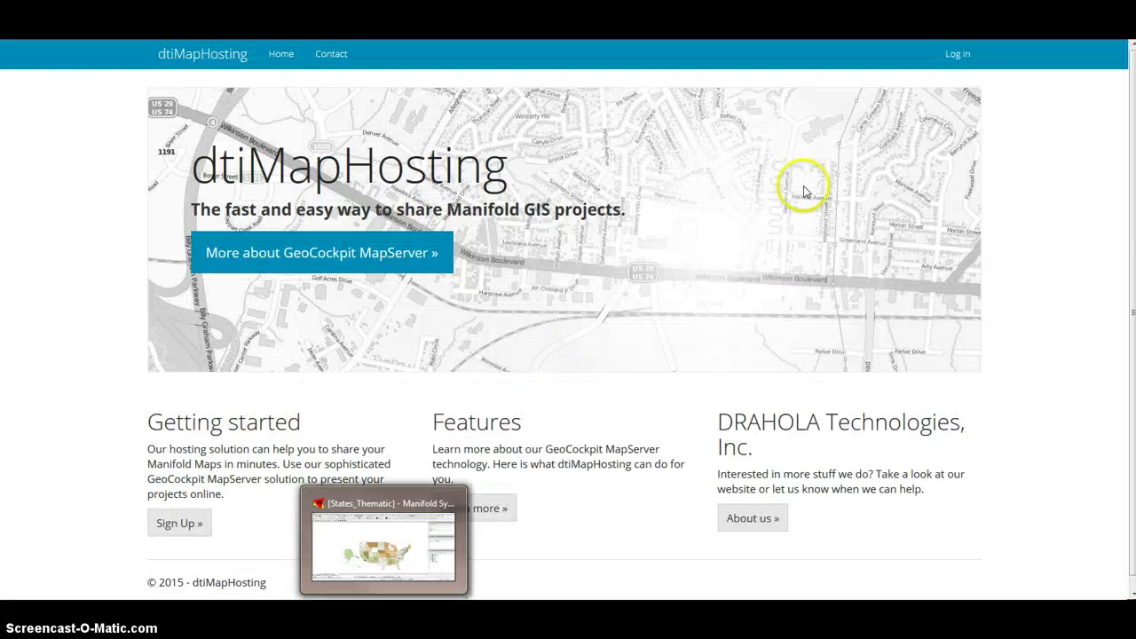
left_click(957, 53)
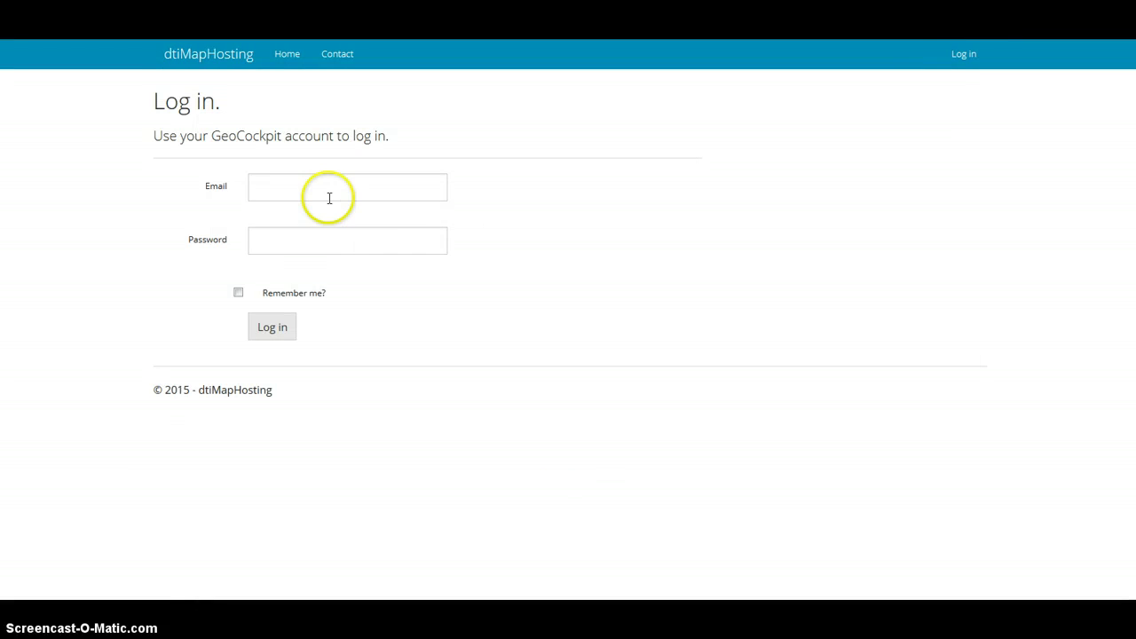
left_click(328, 197)
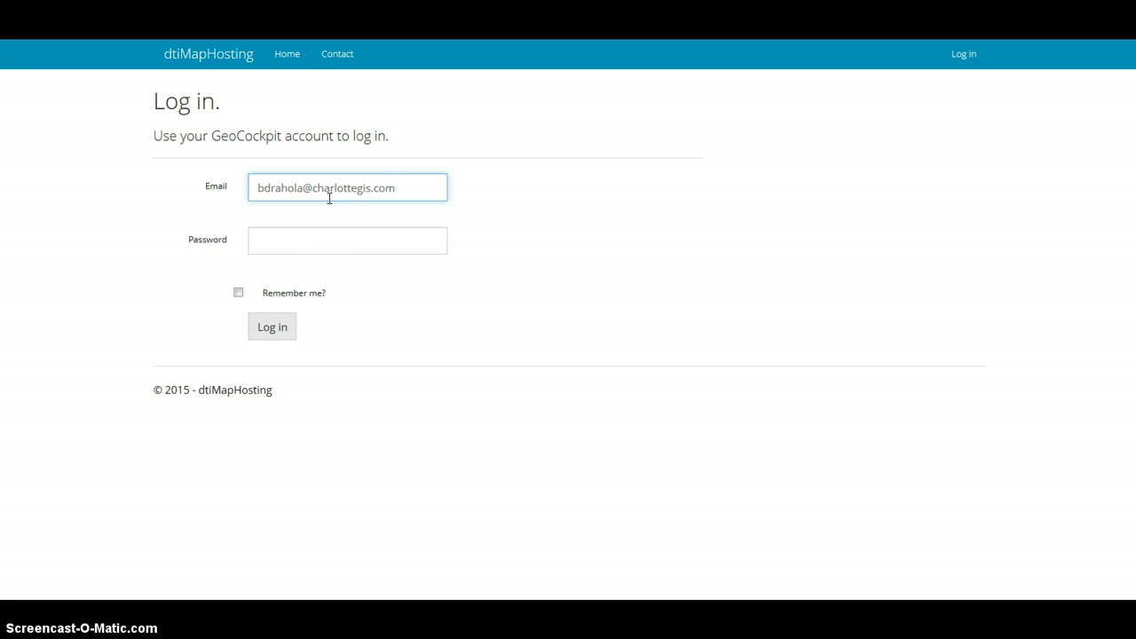
left_click(323, 244)
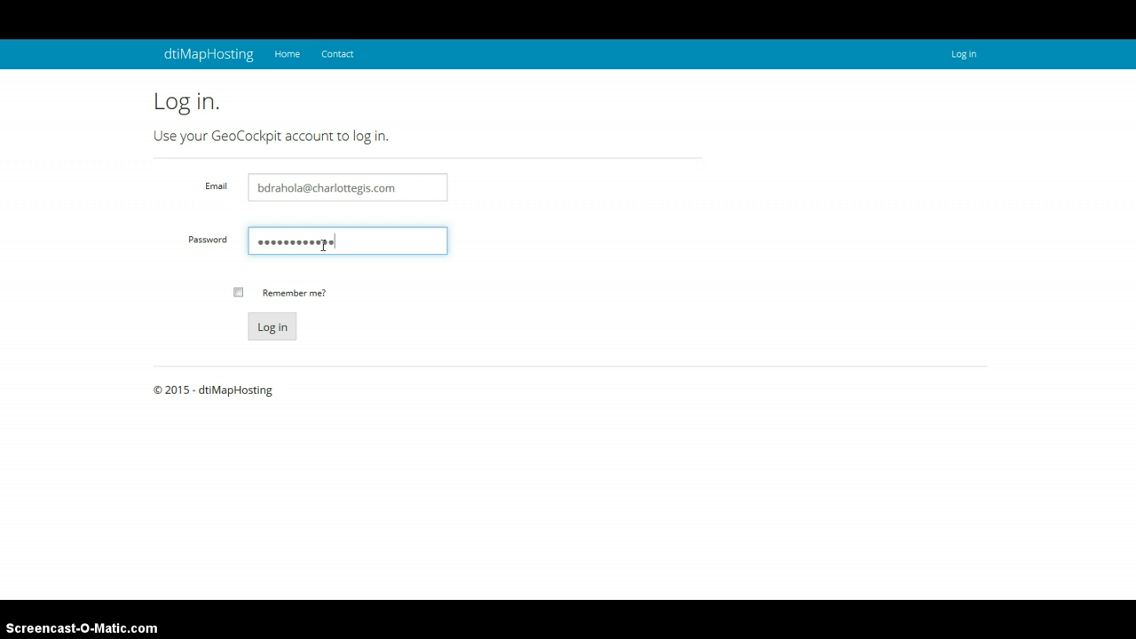
key("Return")
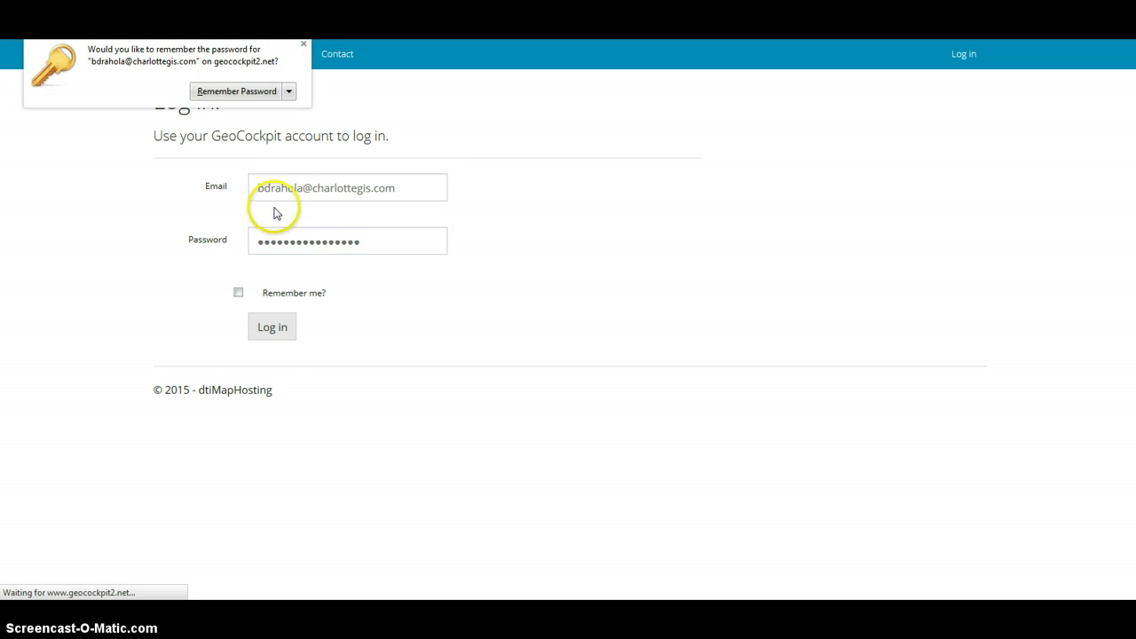
- Dismiss the password prompt and upload States_Thematic.map from the My maps page
left_click(303, 44)
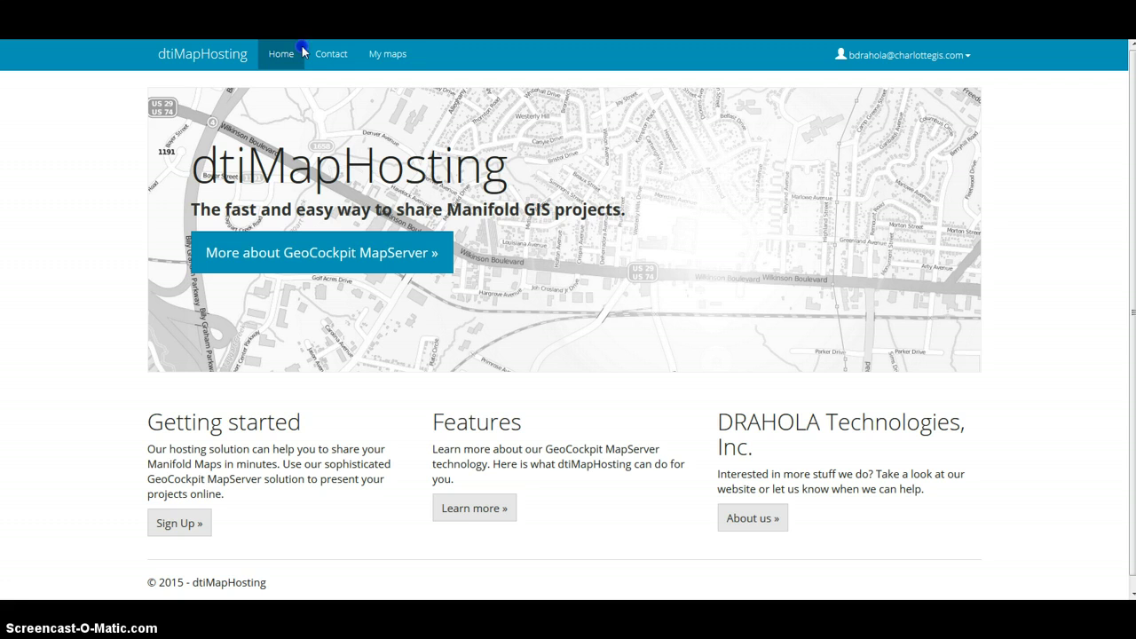
left_click(393, 57)
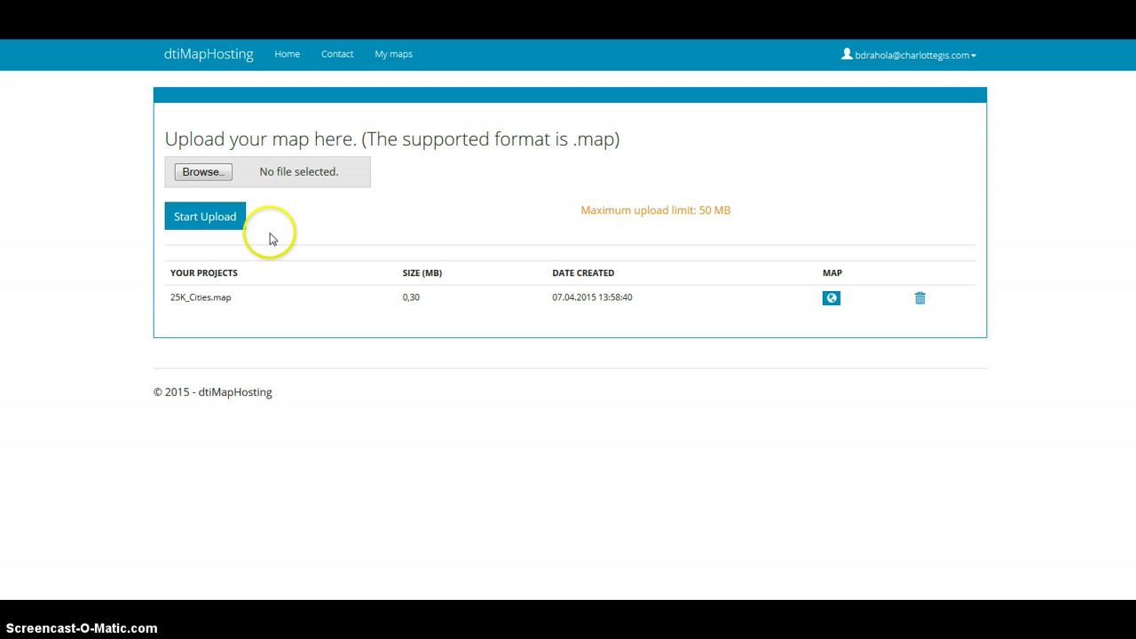
left_click(199, 176)
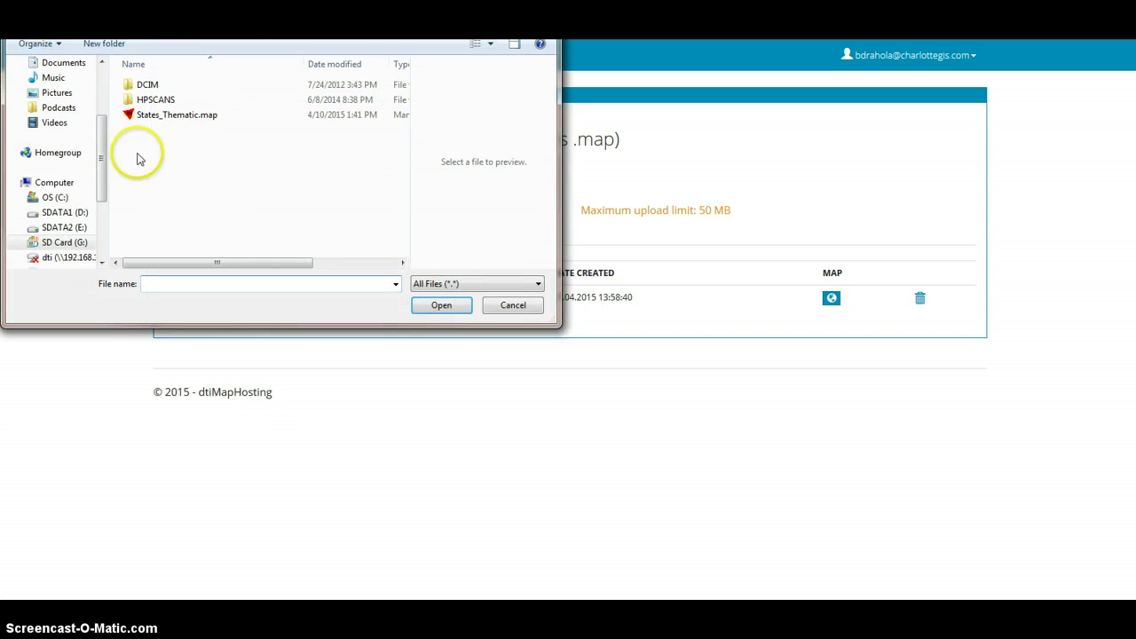
left_click(169, 119)
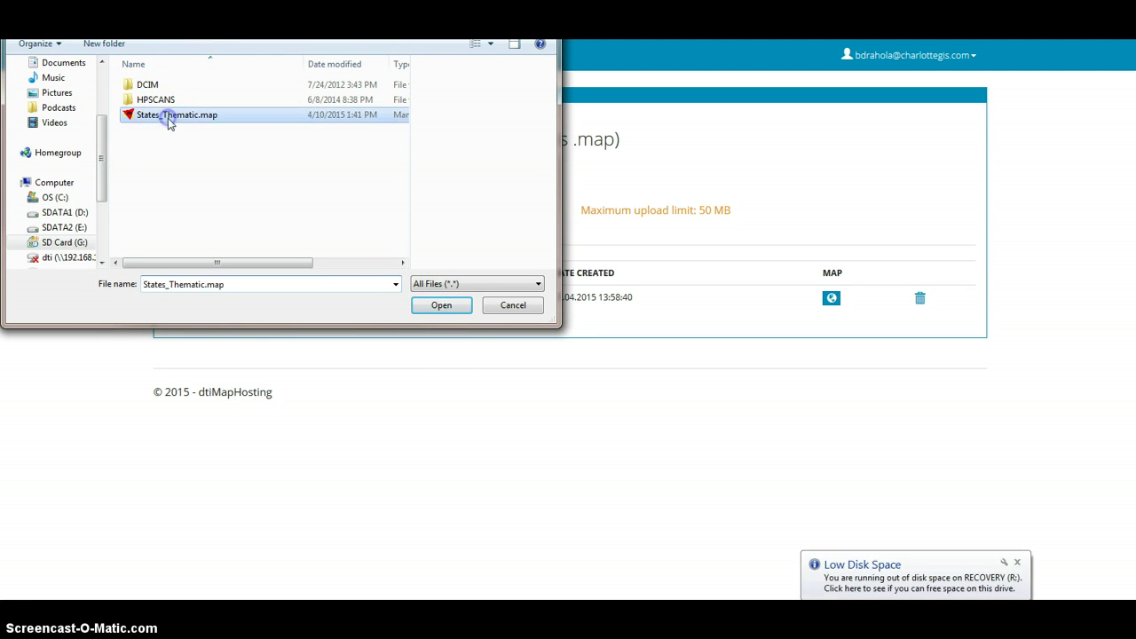
left_click(451, 307)
left_click(202, 218)
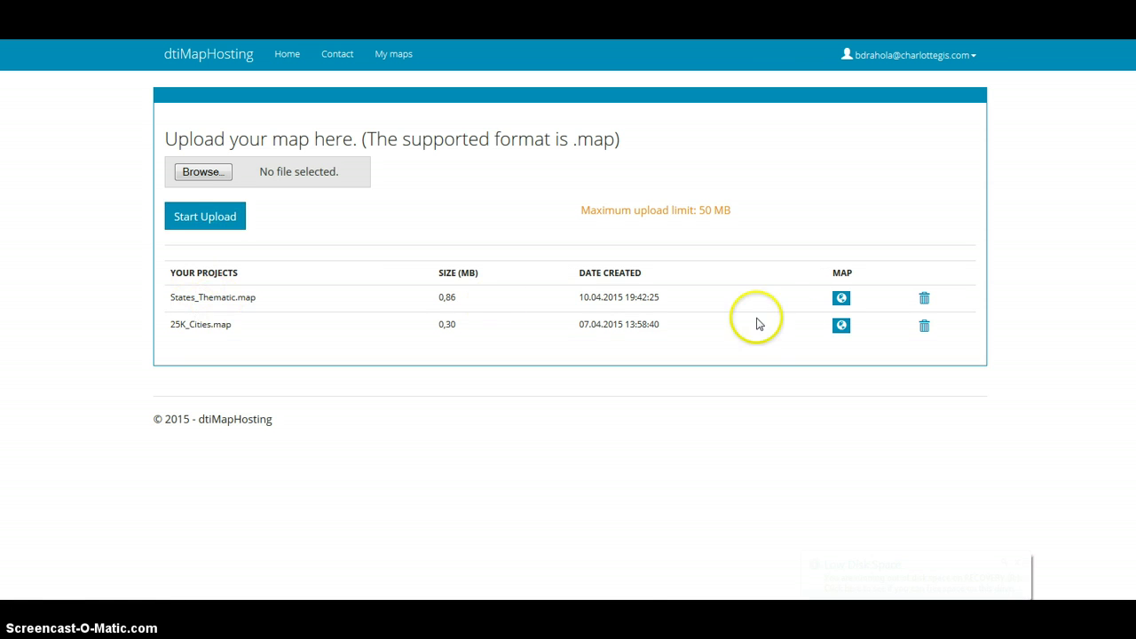
- Open States_Thematic in the GeoCockpit viewer and zoom-box in so the US fills the view
left_click(841, 300)
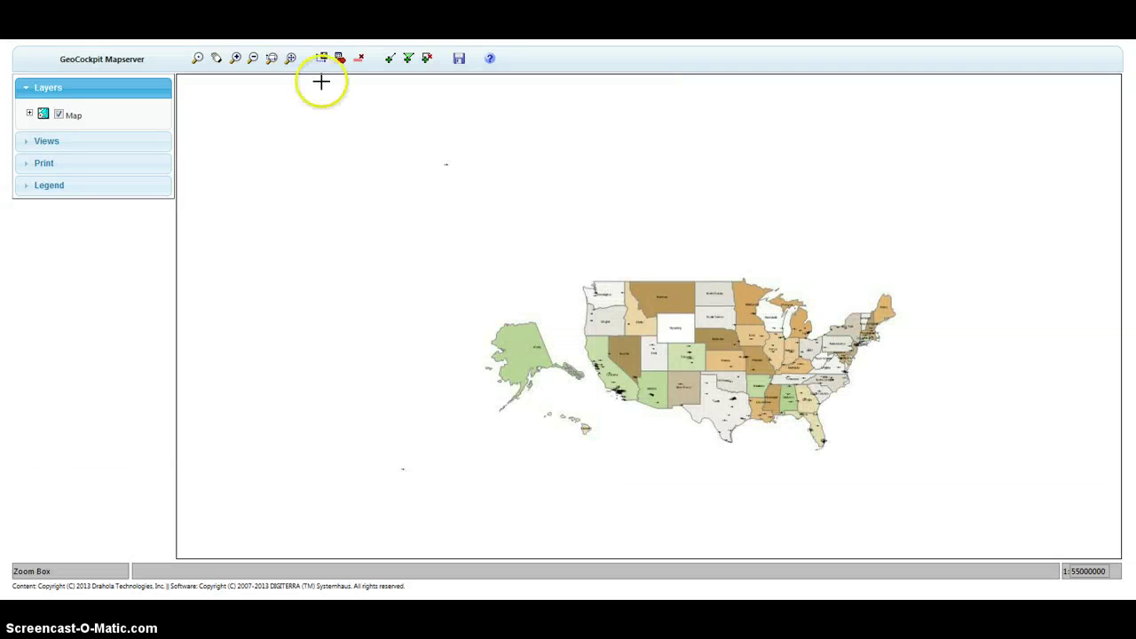
left_click(272, 60)
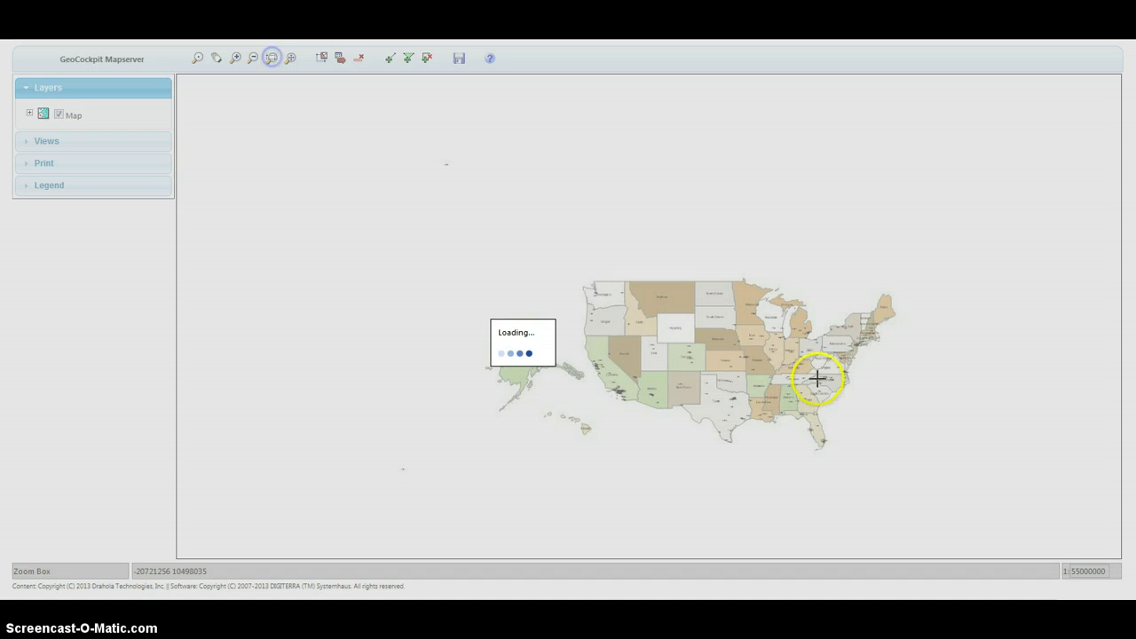
left_click_drag(473, 231, 879, 457)
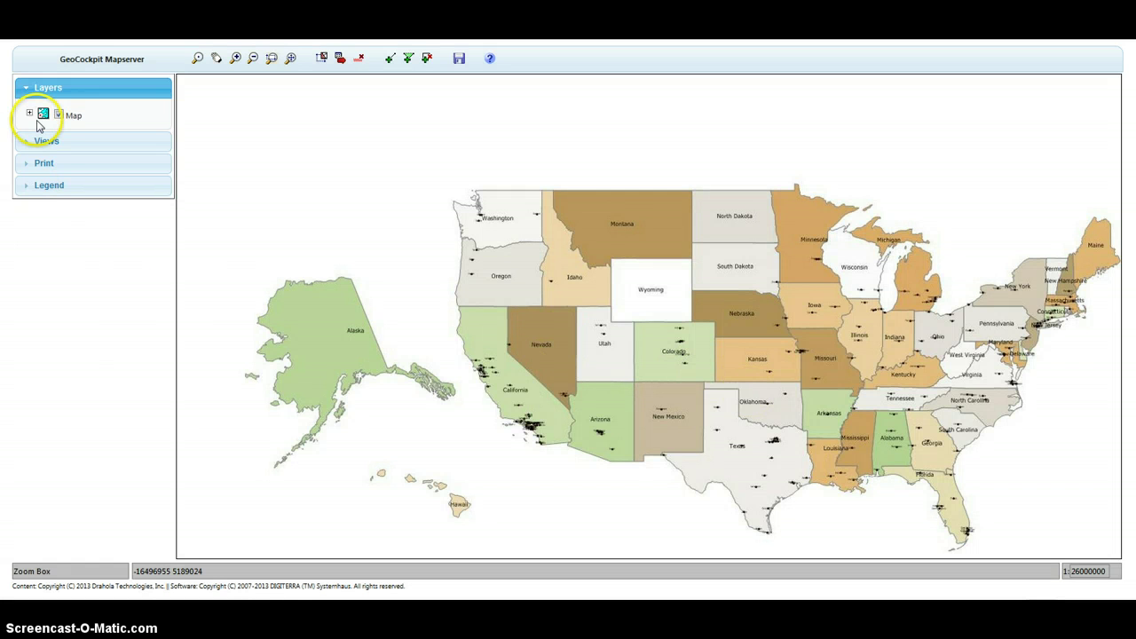
- Expand the Map layer list, toggle States off and on, and open the Find State name field
left_click(29, 112)
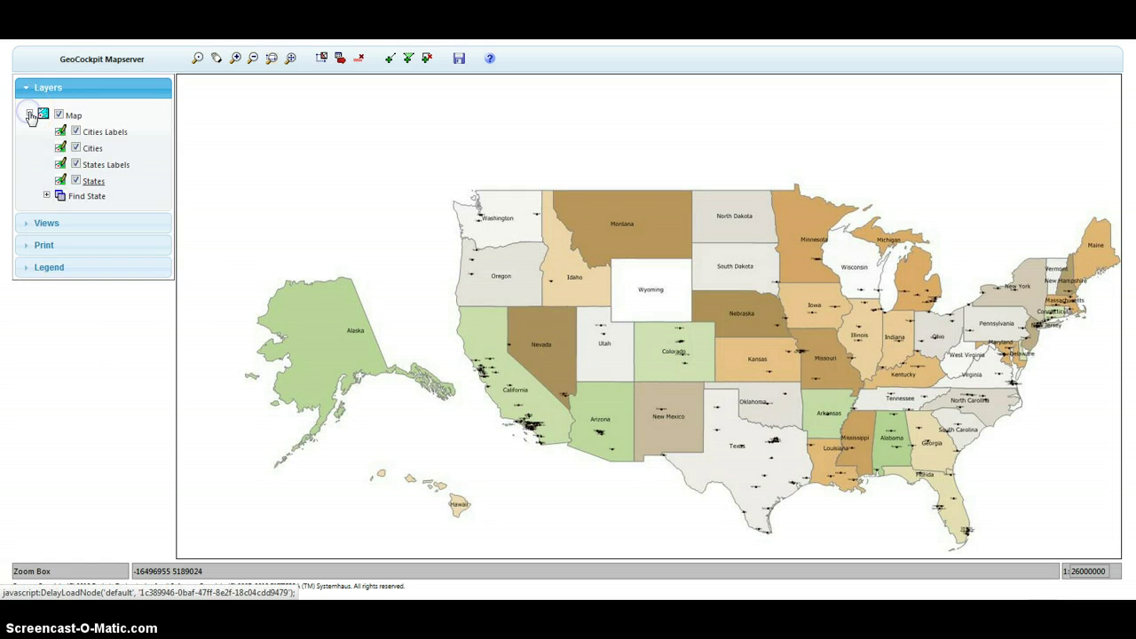
left_click(75, 181)
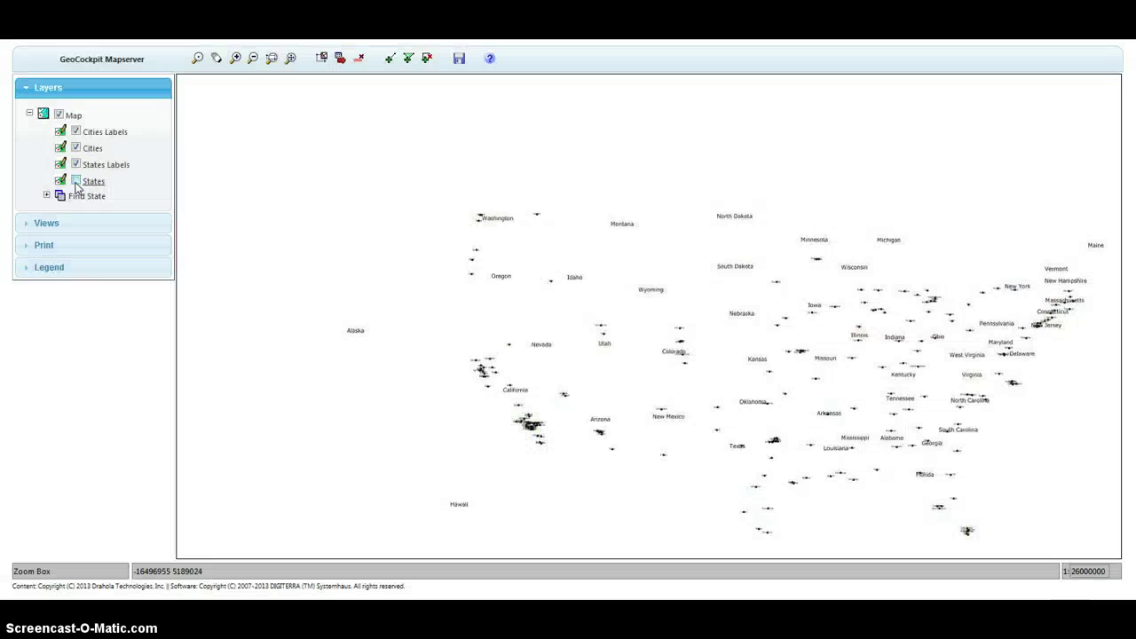
left_click(76, 181)
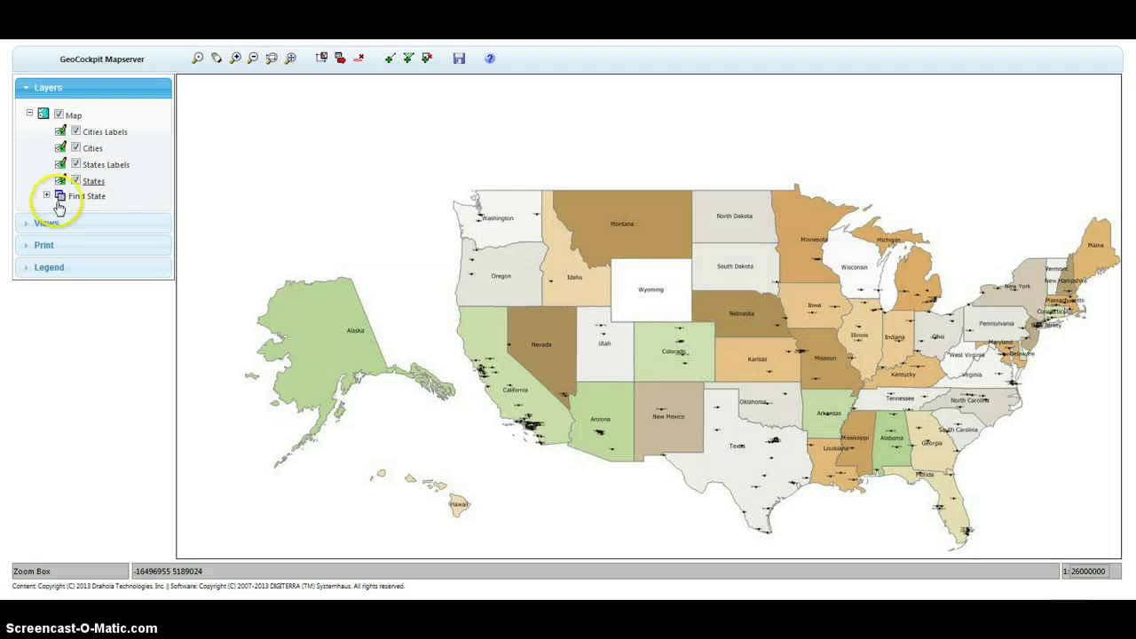
left_click(47, 195)
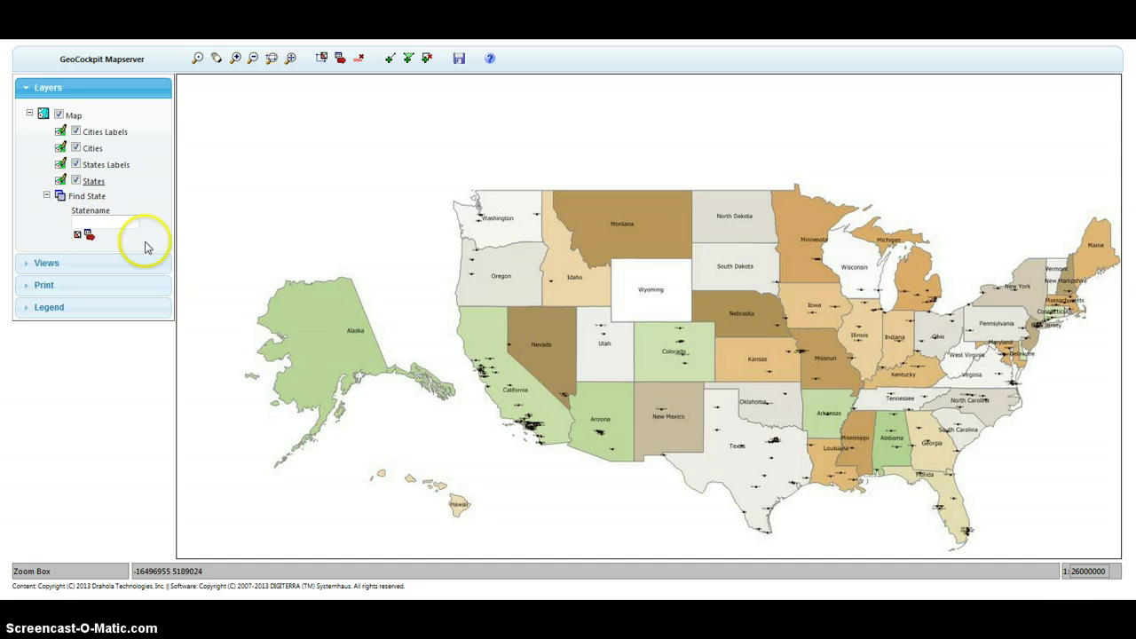
left_click(119, 225)
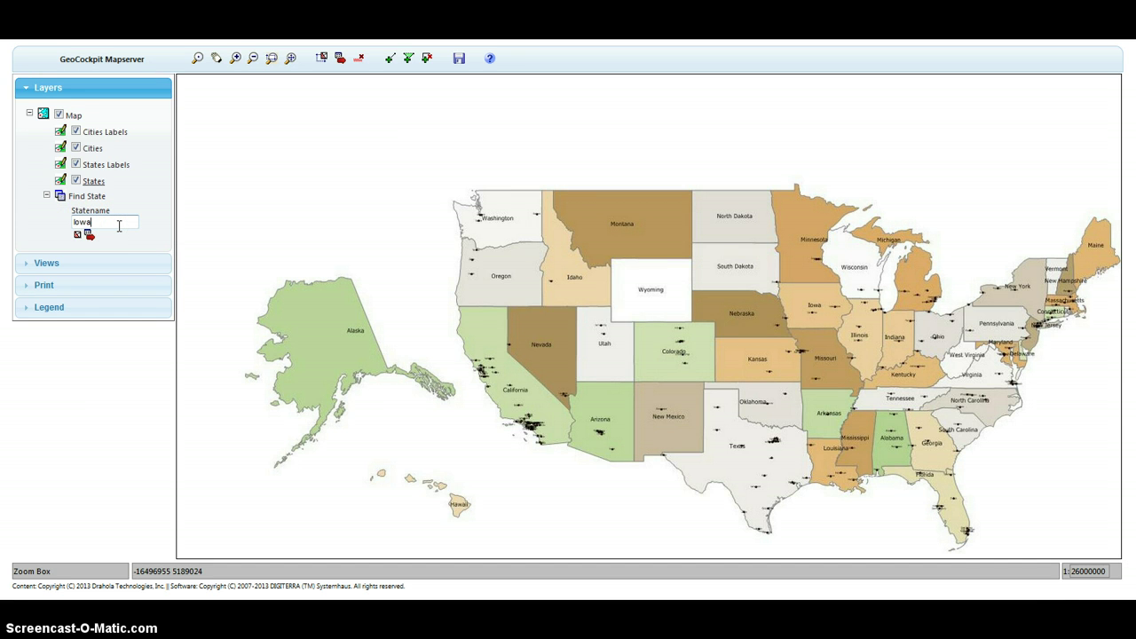
- Find Iowa, zoom the map to it at 1:2600000, and clear its selection highlight
key("Return")
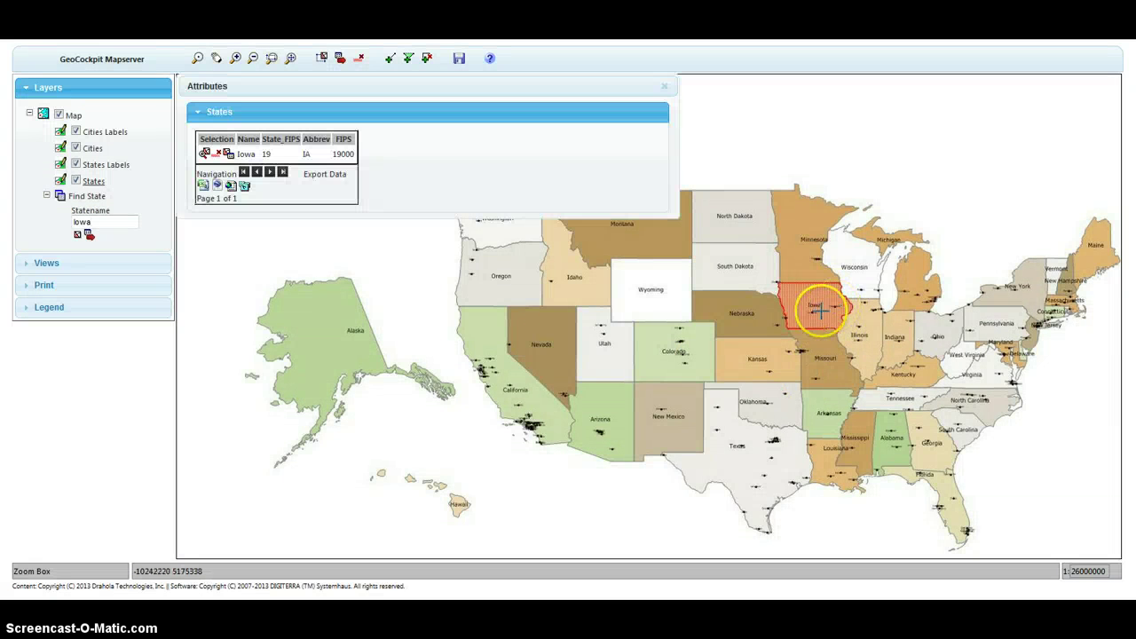
left_click(205, 155)
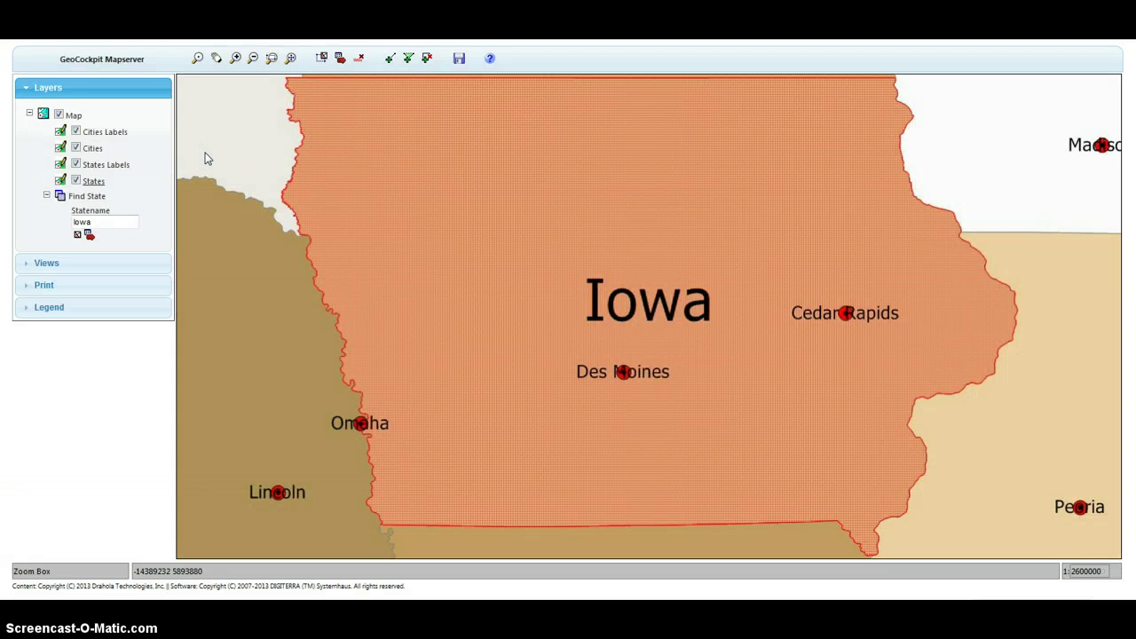
left_click(361, 59)
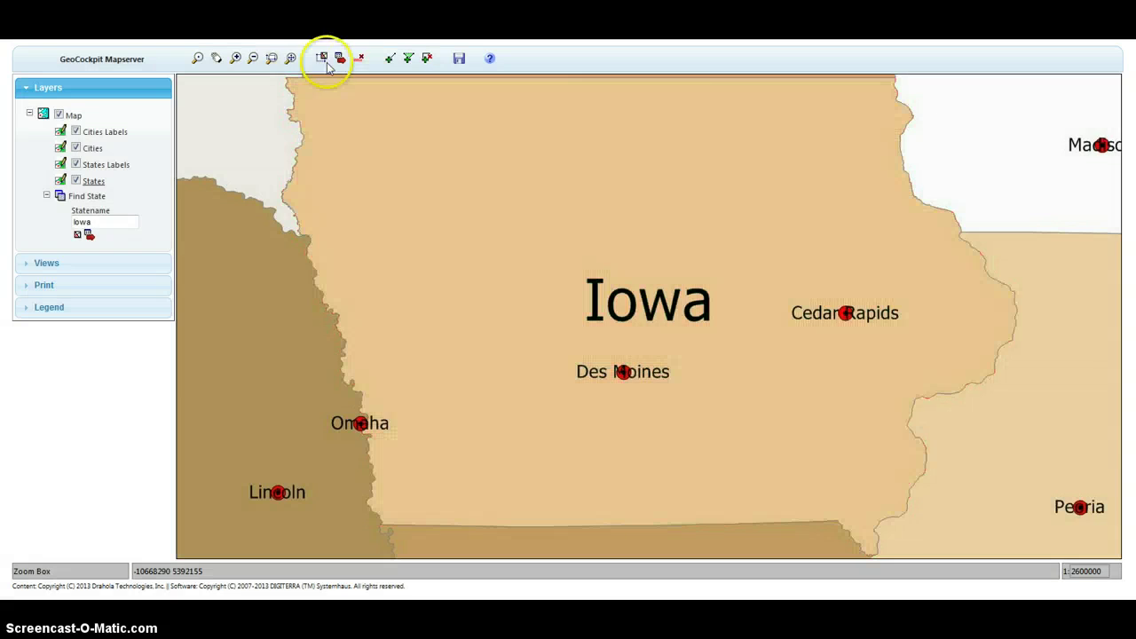
- Zoom to the full US extent and run Query Information at Colorado
left_click(293, 62)
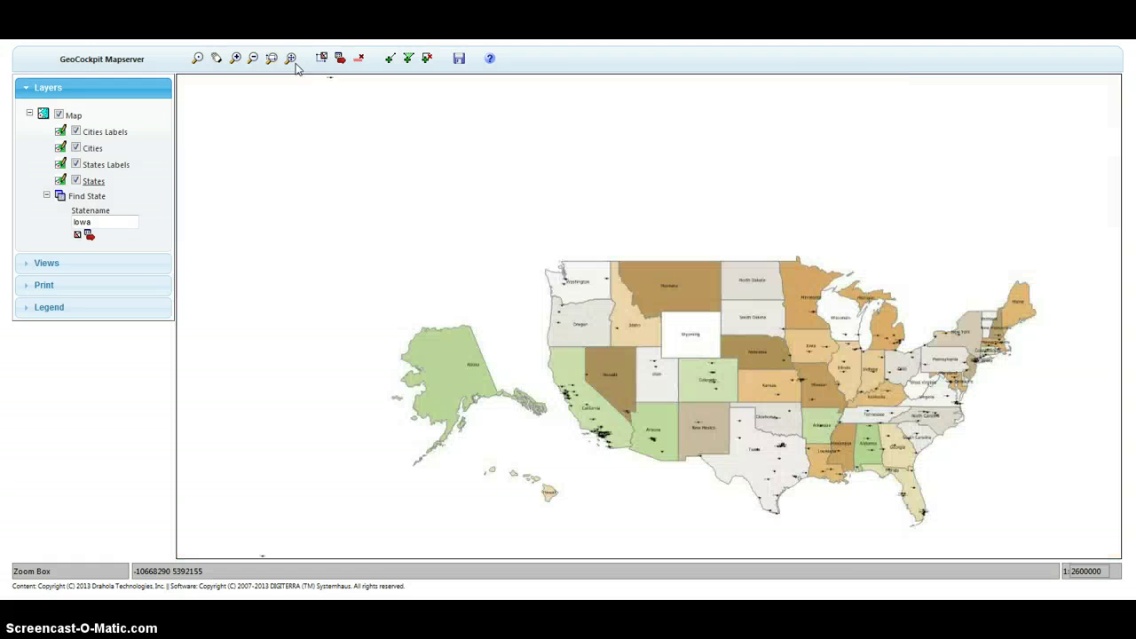
left_click(322, 58)
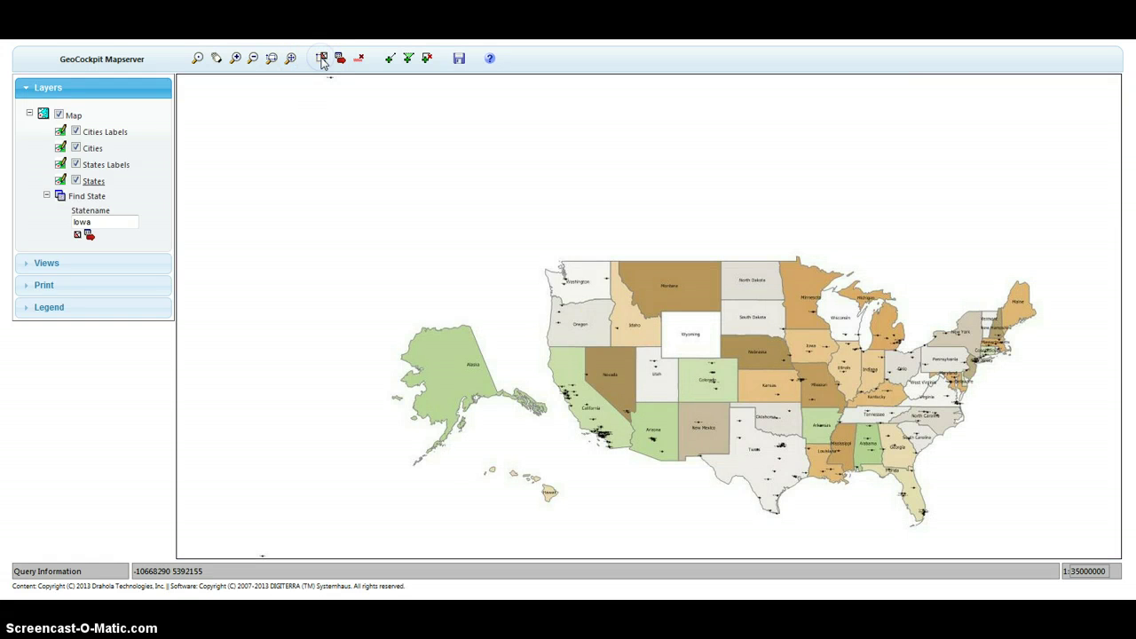
left_click(670, 334)
left_click(690, 380)
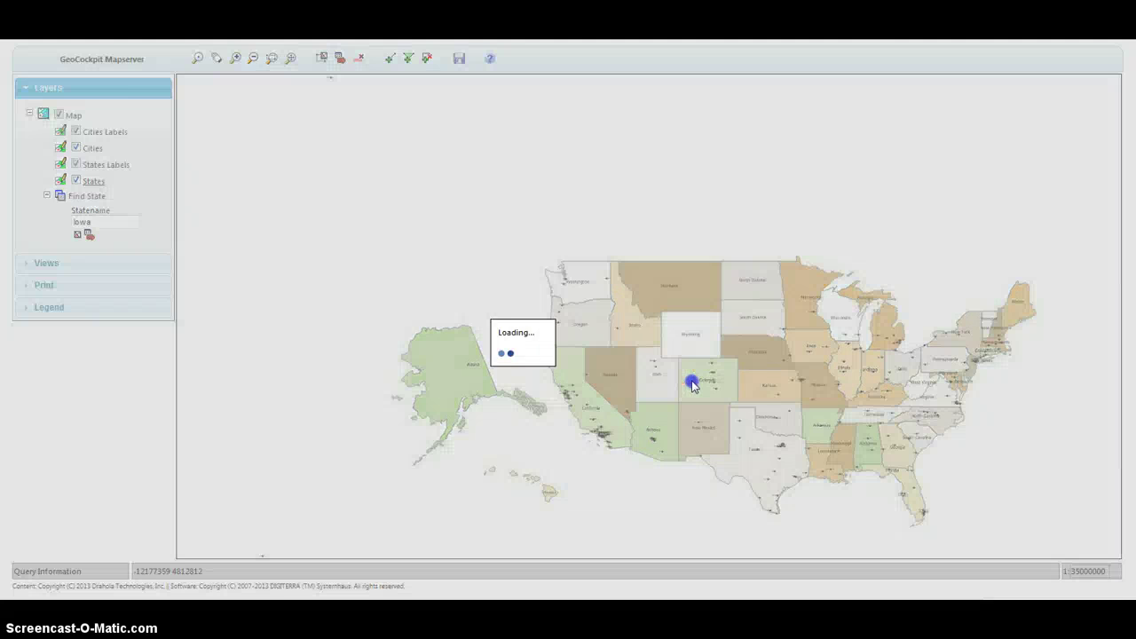
- Query States as a new selection to select Idaho, Wyoming, Nevada, Utah and Colorado, then close Attributes
left_click(967, 386)
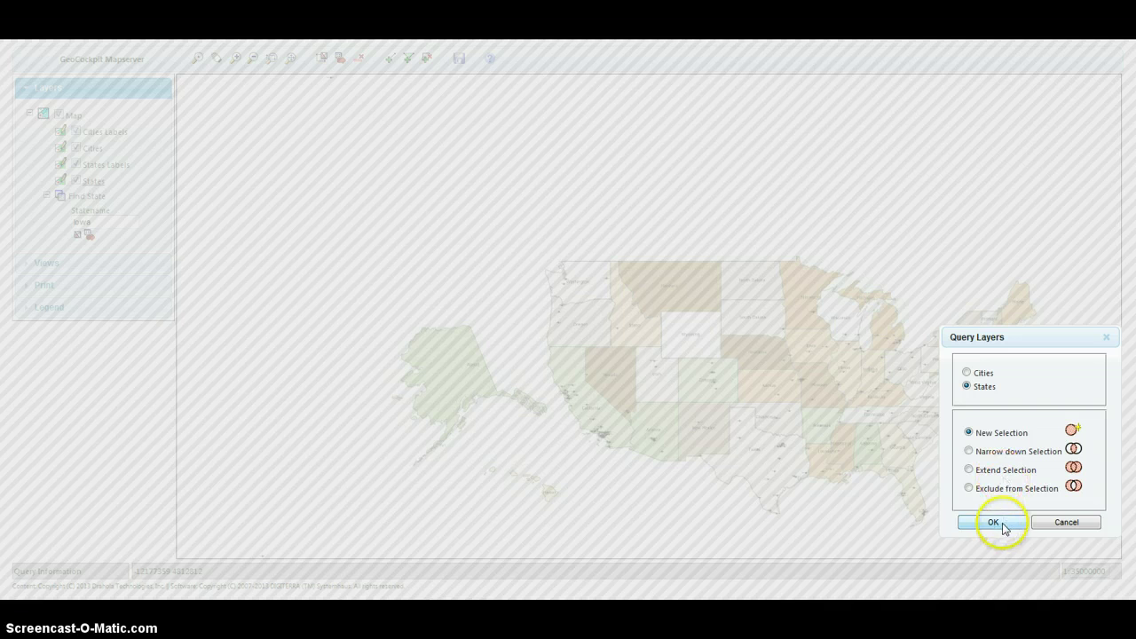
left_click(998, 523)
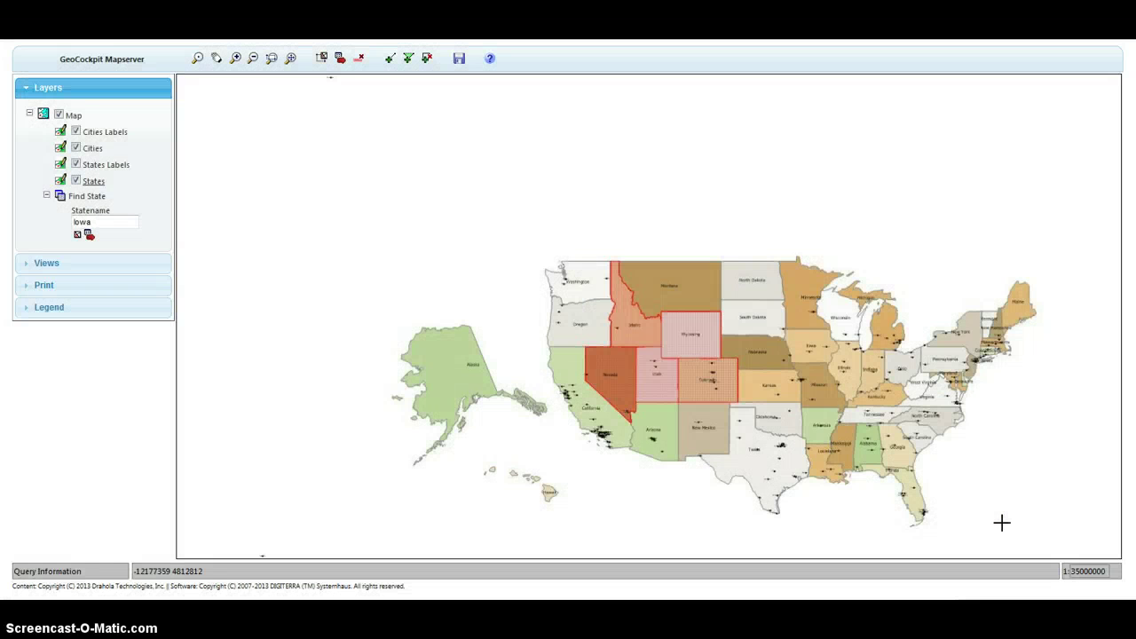
left_click(1000, 522)
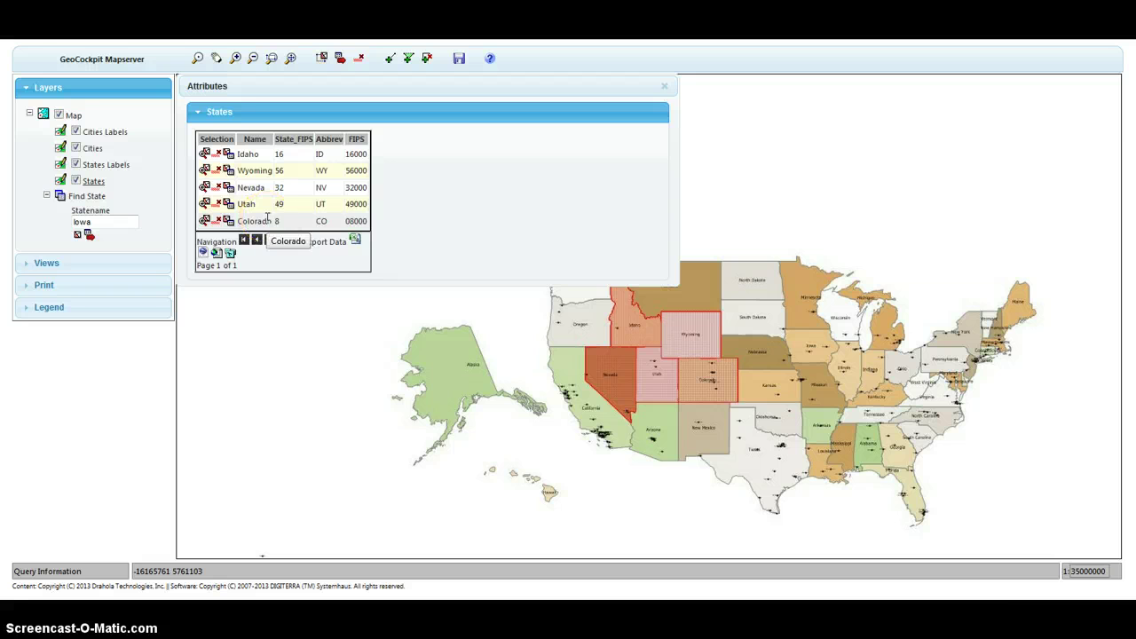
left_click(266, 218)
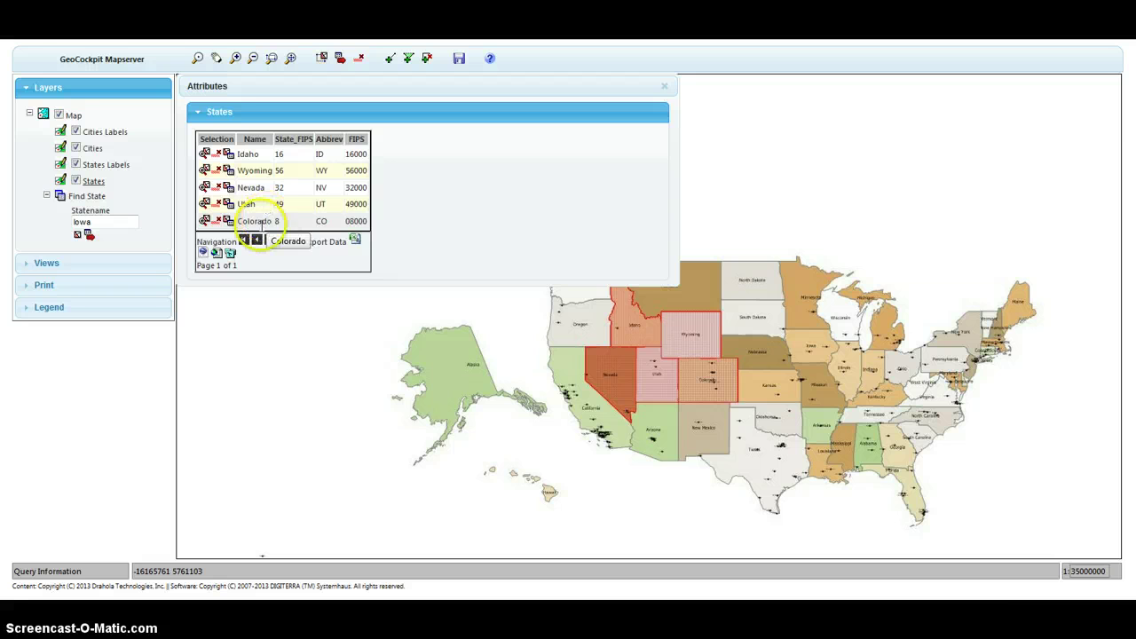
left_click(217, 254)
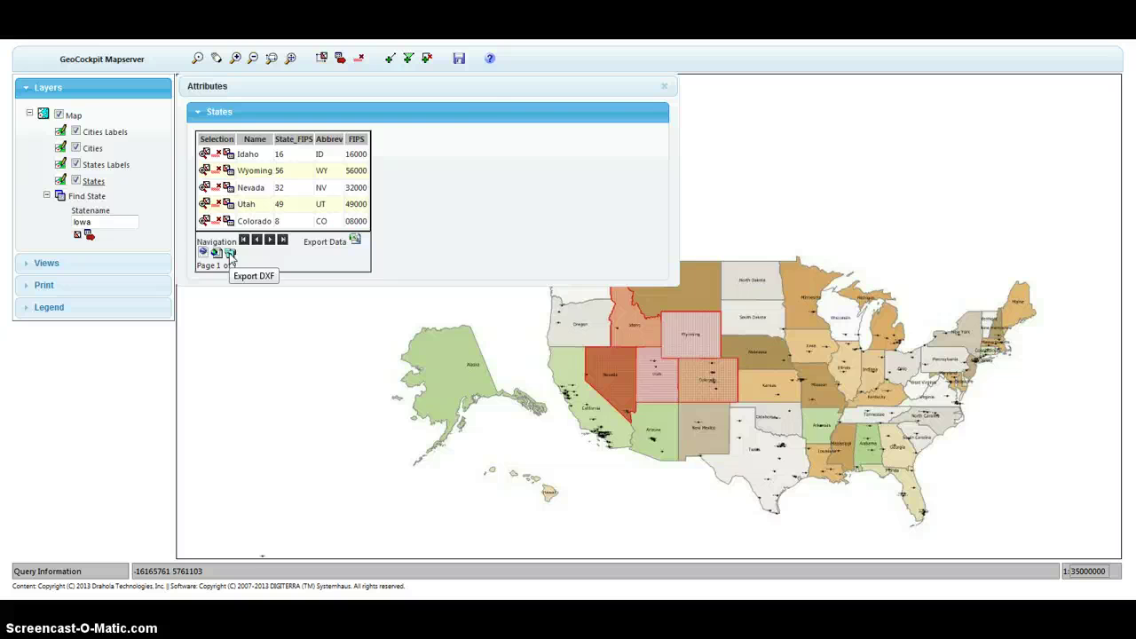
left_click(665, 88)
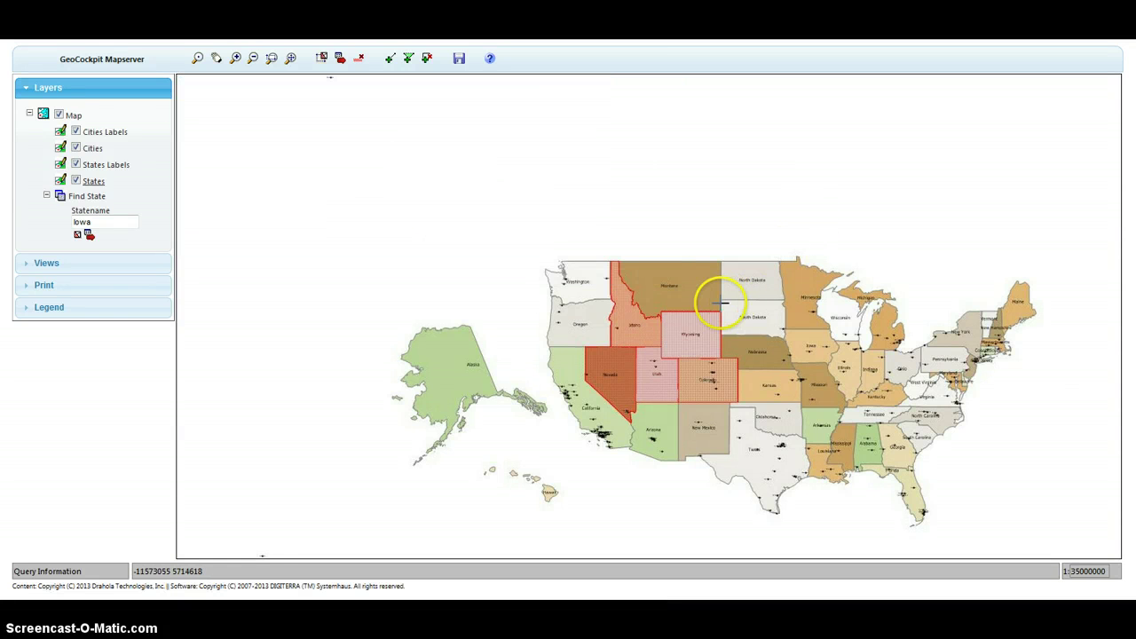
- Step through the South Carolina, Oregon and Iowa saved views, ending on Iowa at 1:3300000
left_click(26, 266)
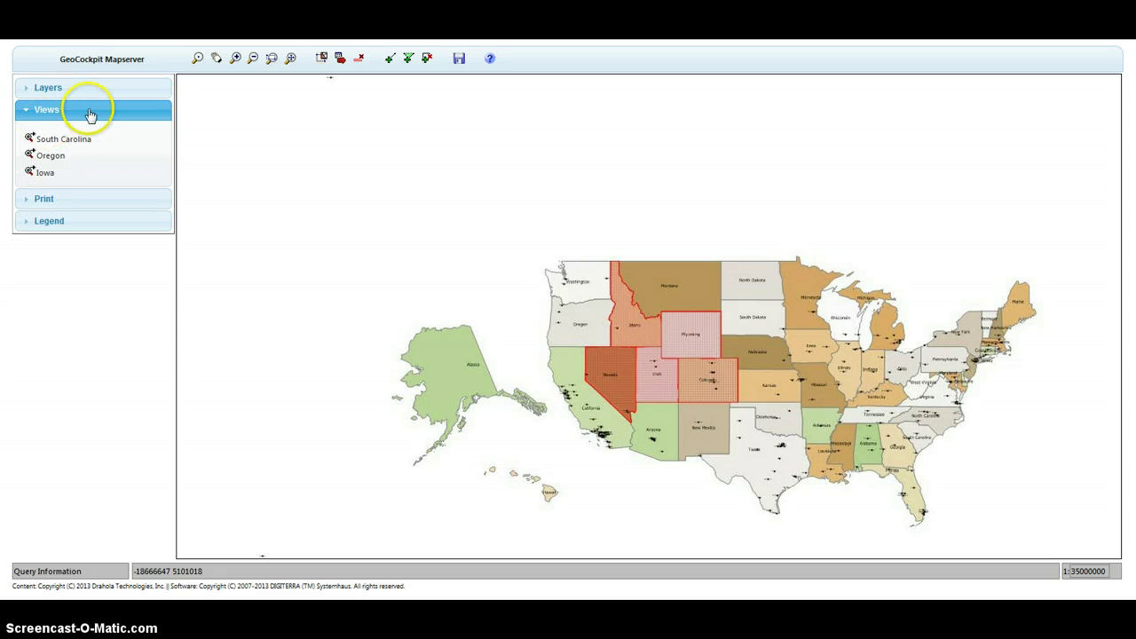
left_click(54, 141)
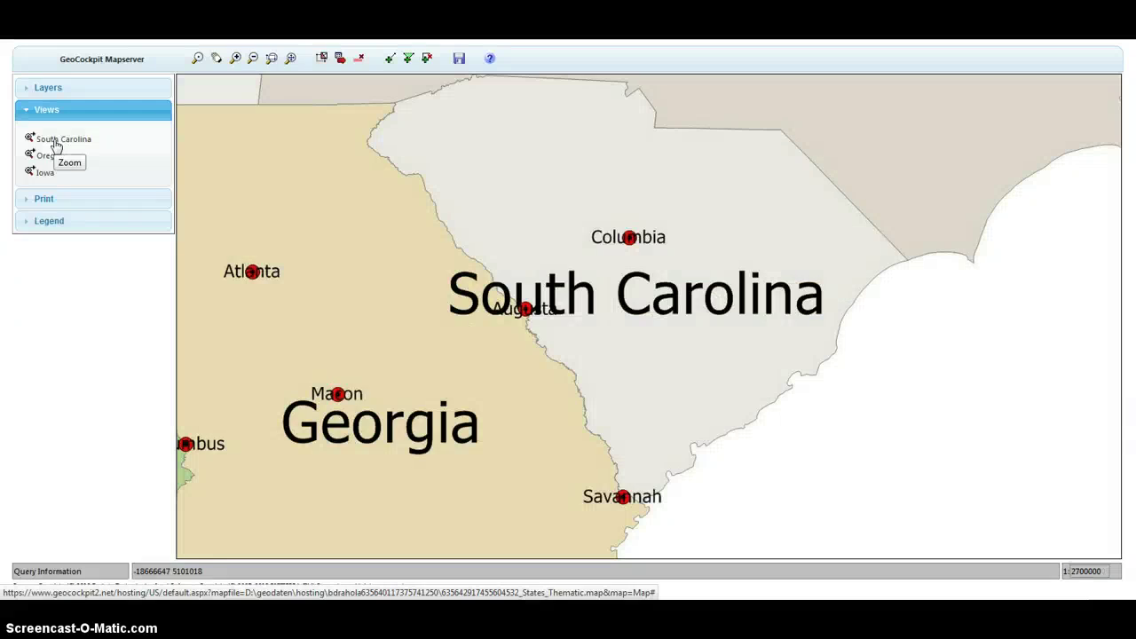
left_click(48, 157)
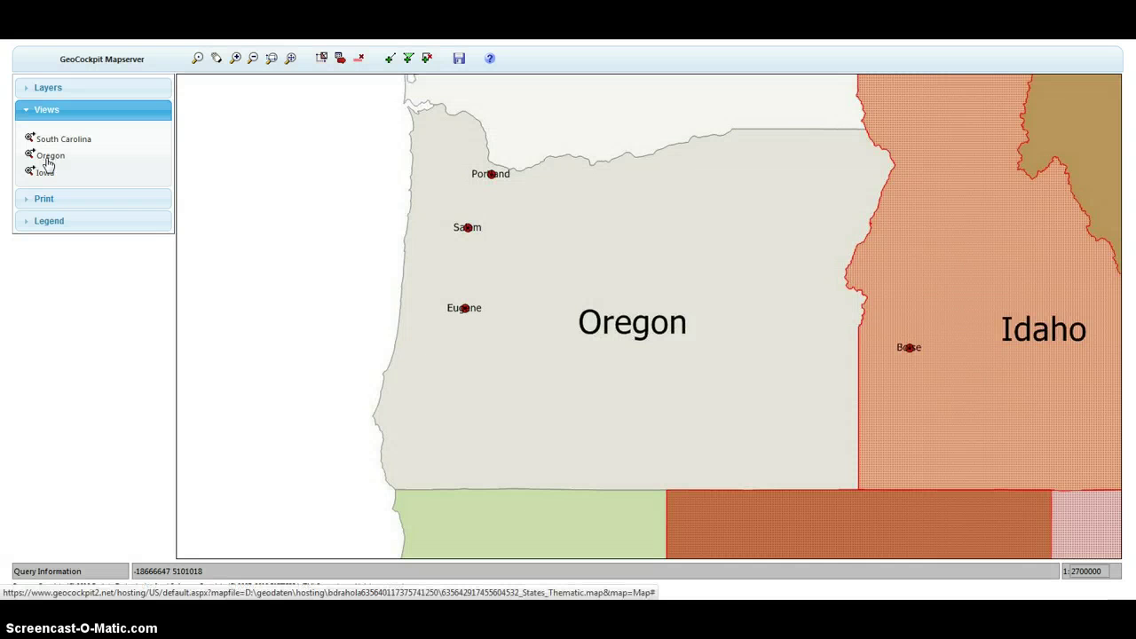
left_click(39, 175)
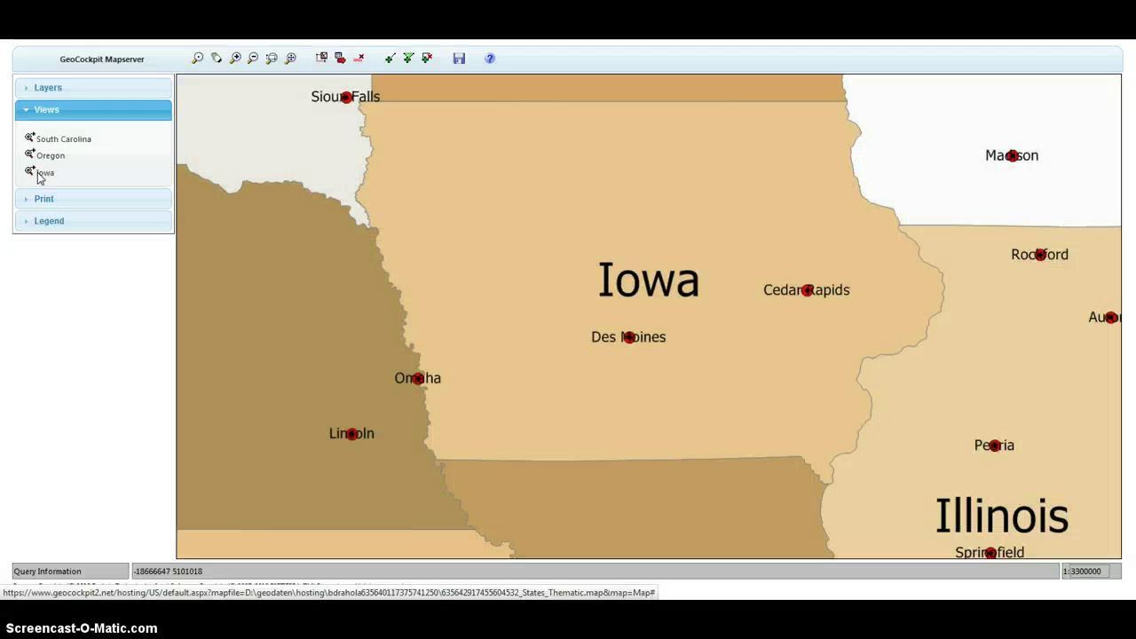
- Expand the Legend panel and scroll it into view
left_click(26, 222)
mouse_move(164, 275)
left_mouse_down()
mouse_move(178, 458)
mouse_move(177, 257)
left_mouse_up()
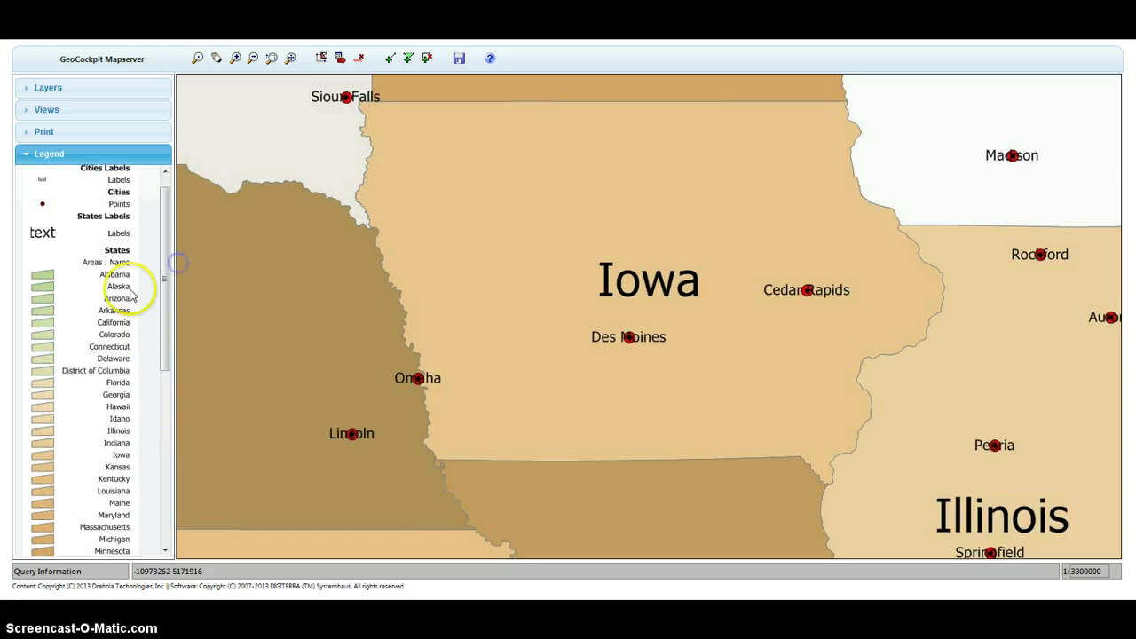
scroll(168, 198, "up", 1)
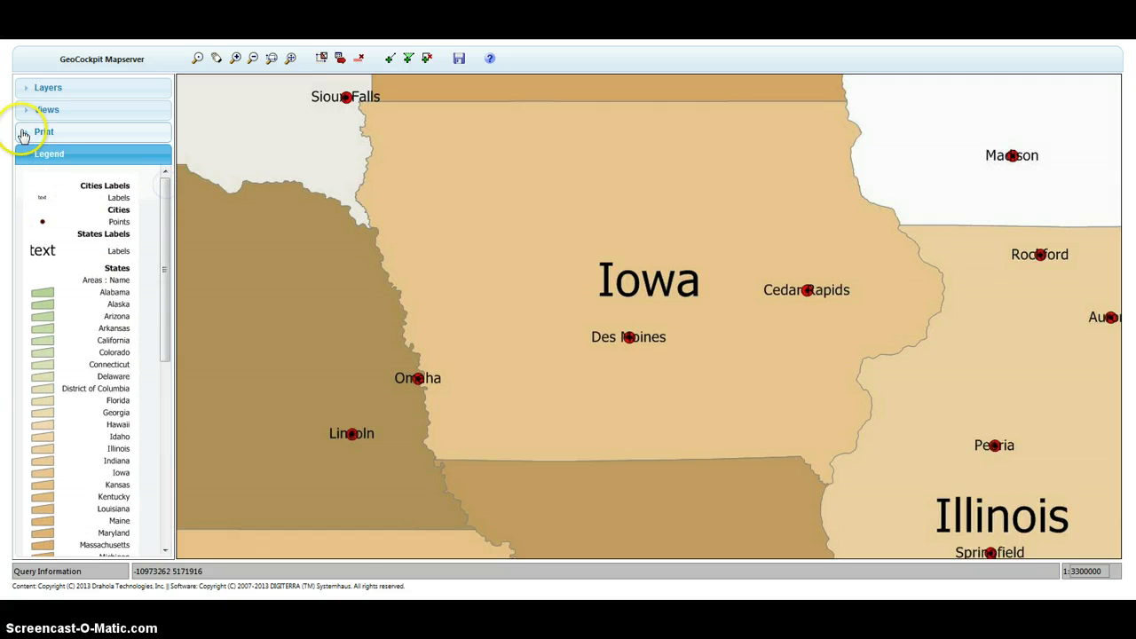
left_click(40, 131)
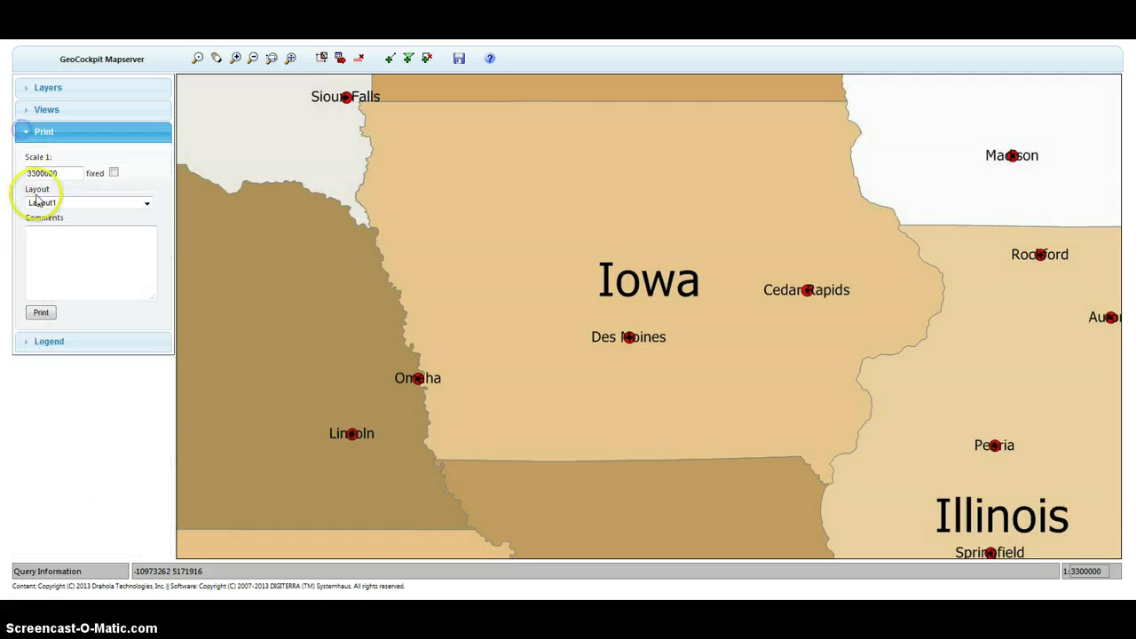
- Fix the print scale at 1:3300000, then zoom out and pan to frame Illinois and Indiana
left_click(114, 173)
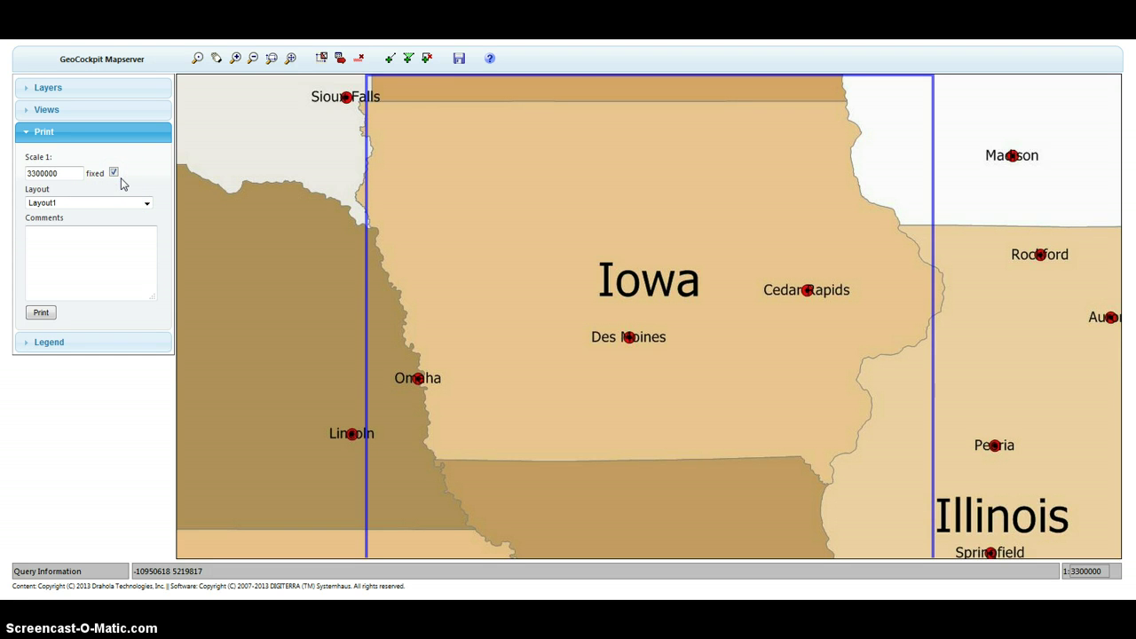
left_click(253, 58)
left_click(637, 305)
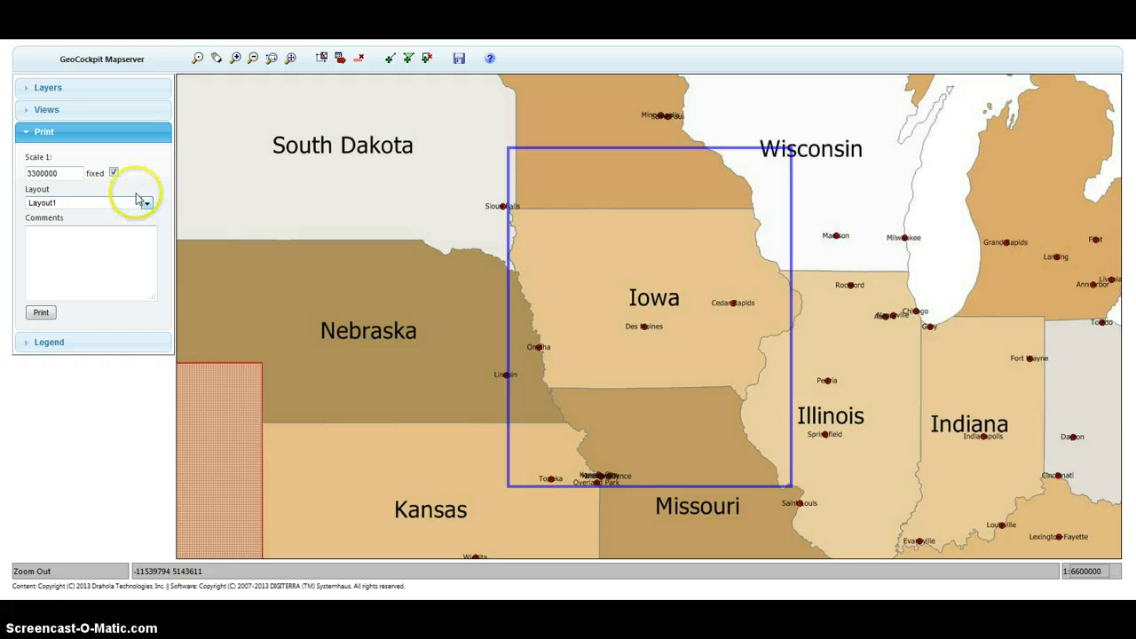
left_click(217, 60)
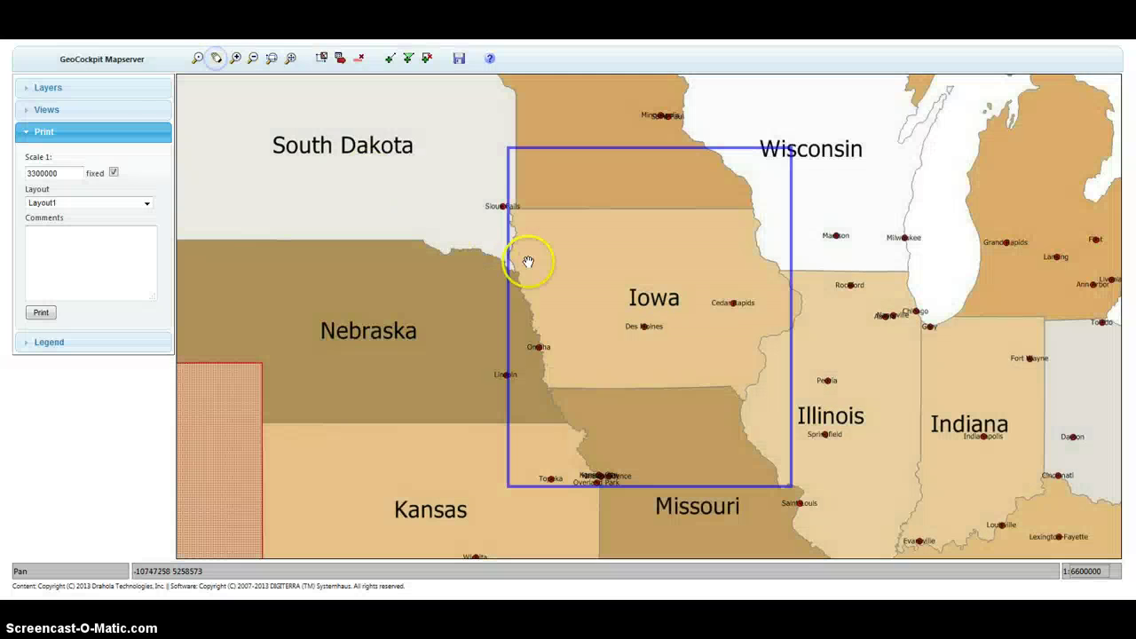
left_click_drag(690, 307, 423, 219)
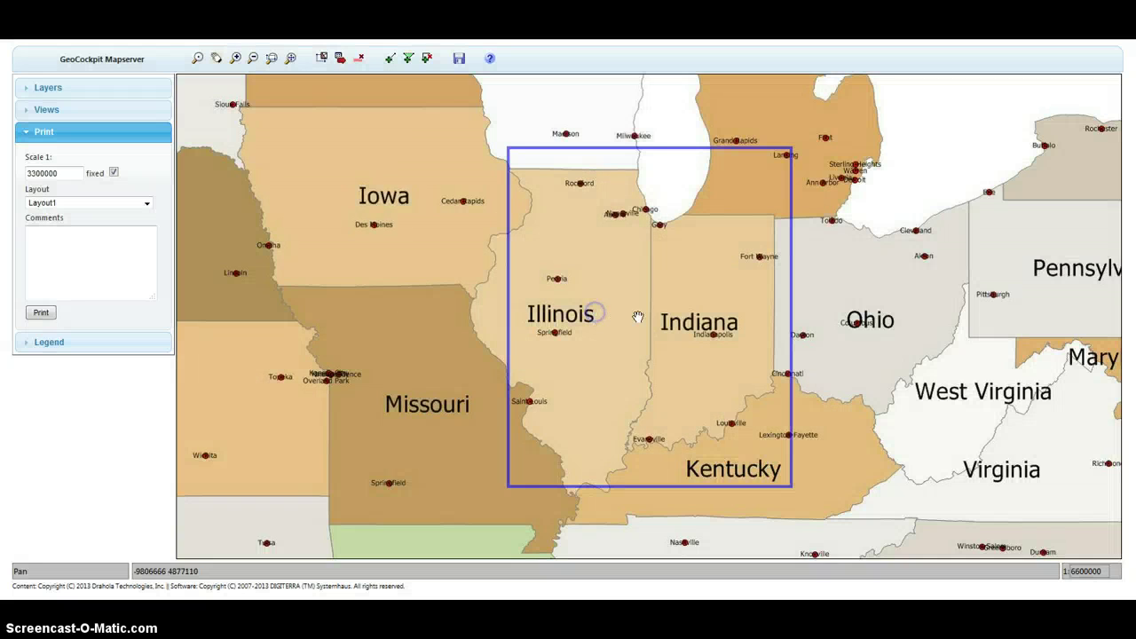
left_click_drag(633, 319, 591, 319)
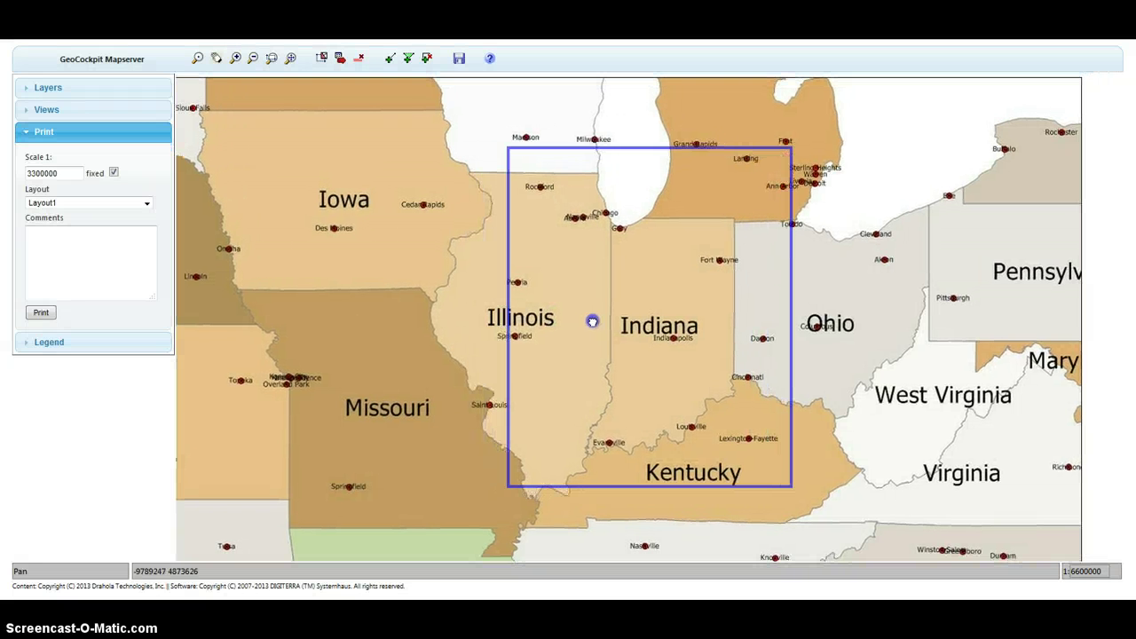
- Enter the print comment 'Indiana' and print the framed map
left_click(82, 248)
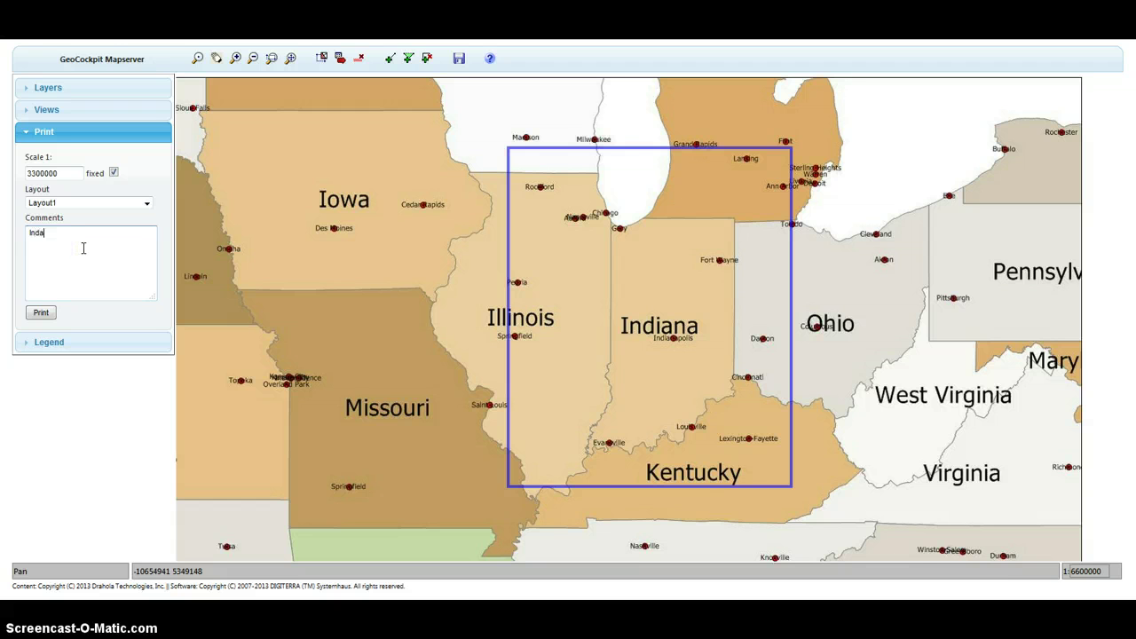
left_click(42, 314)
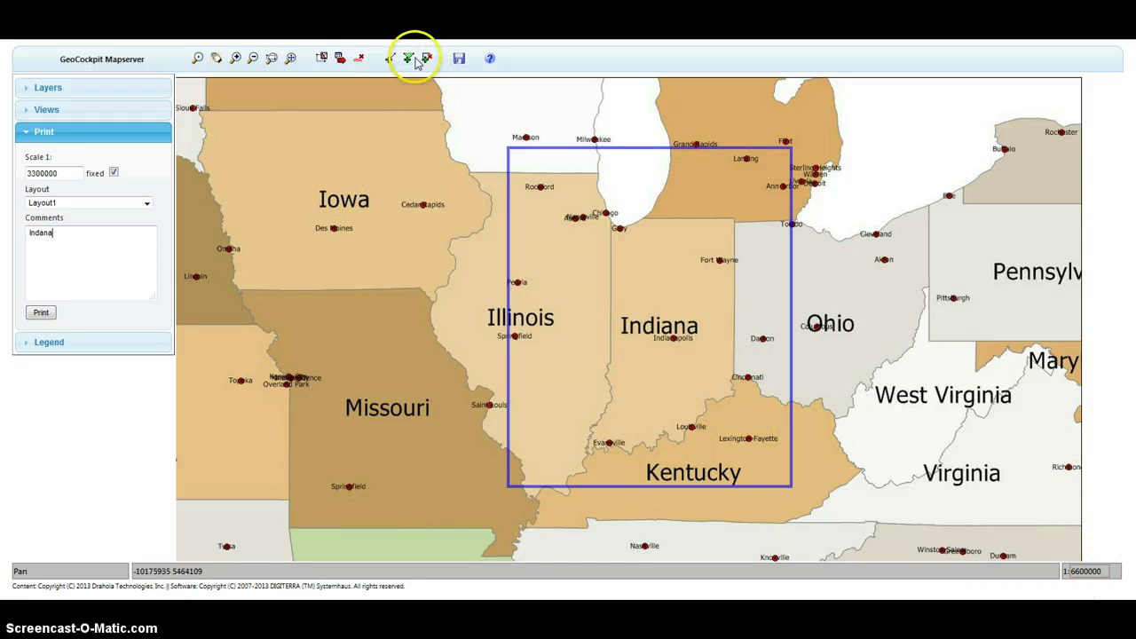
left_click(460, 61)
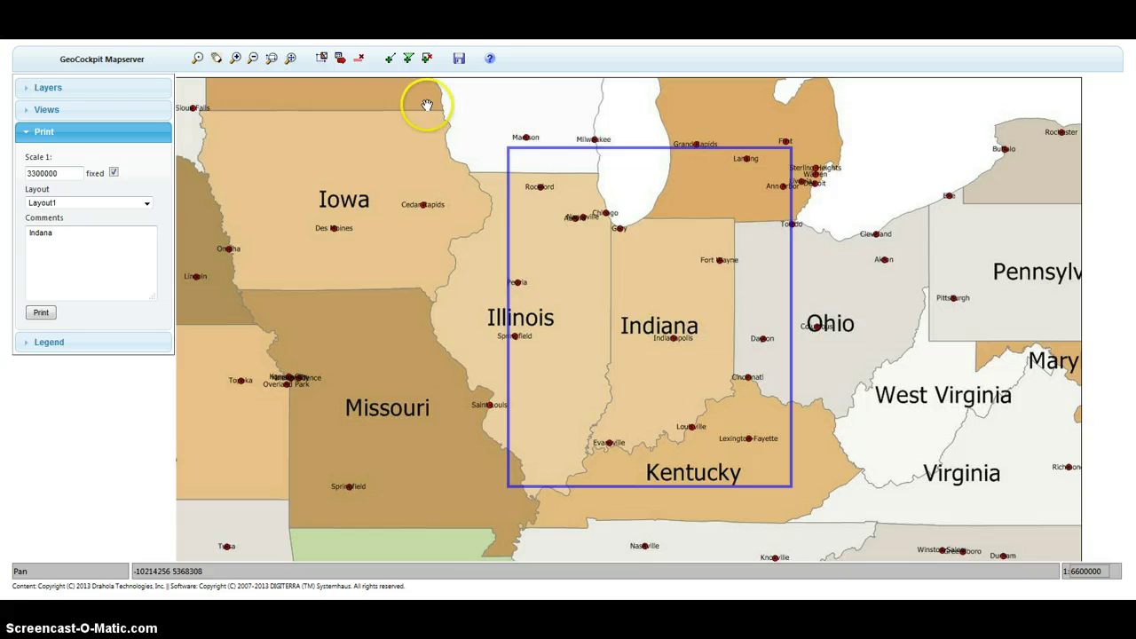
left_click(28, 92)
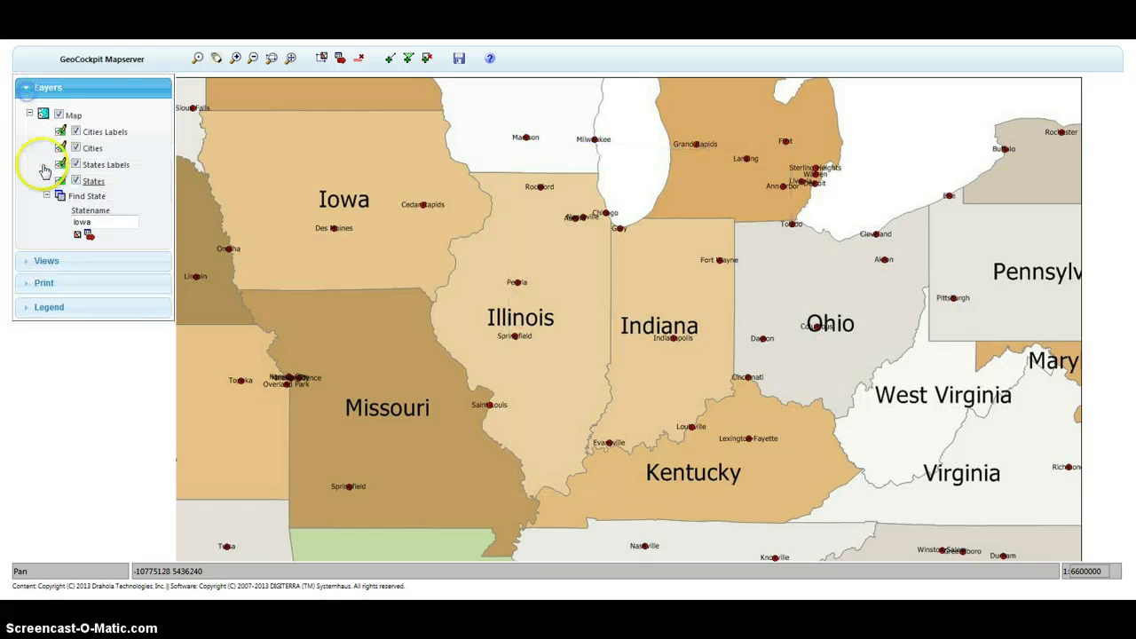